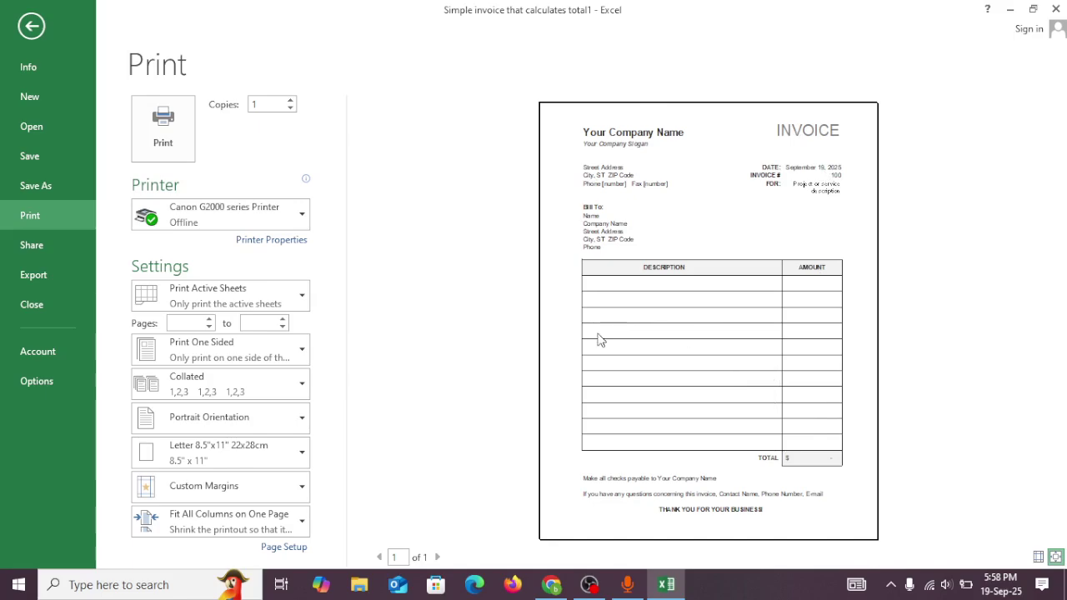
- Leave the print preview and look over the invoice worksheet's header, item table and billing fields
click(31, 27)
scroll(321, 278, up, 5)
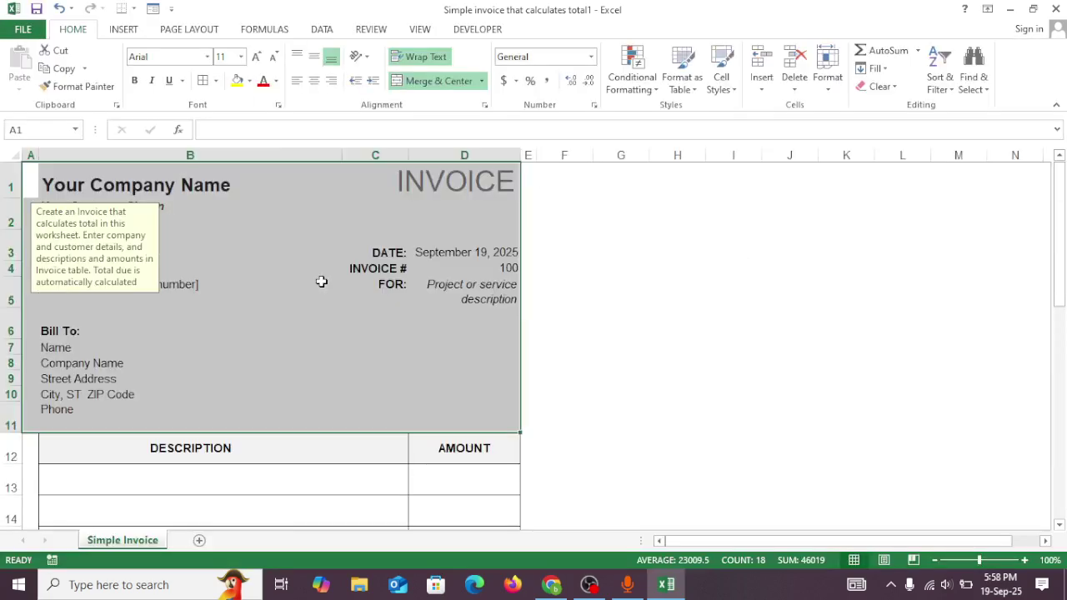
click(342, 255)
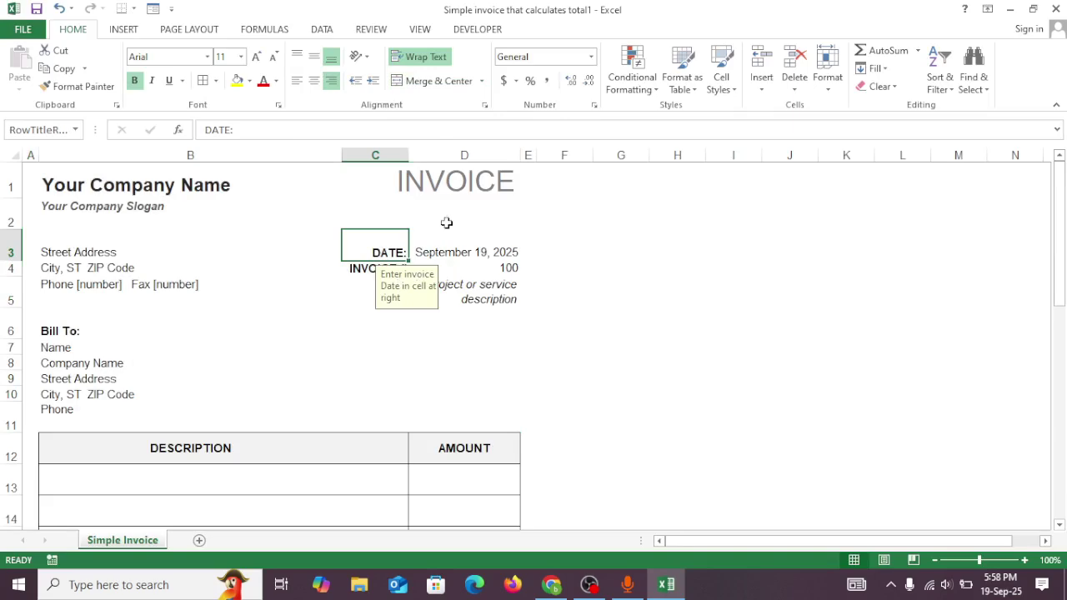
scroll(426, 369, down, 8)
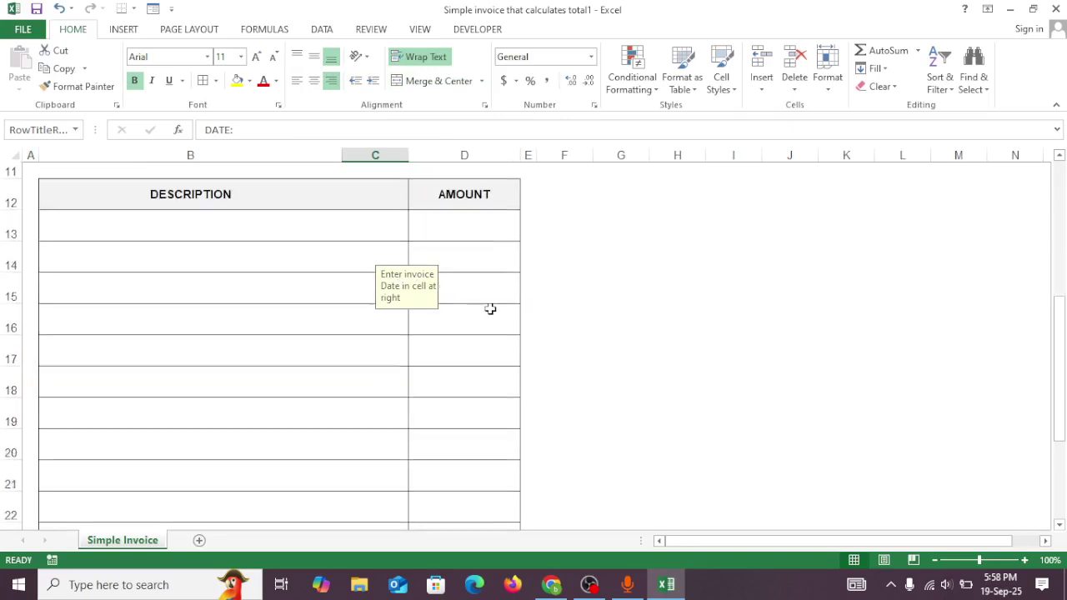
scroll(431, 331, up, 8)
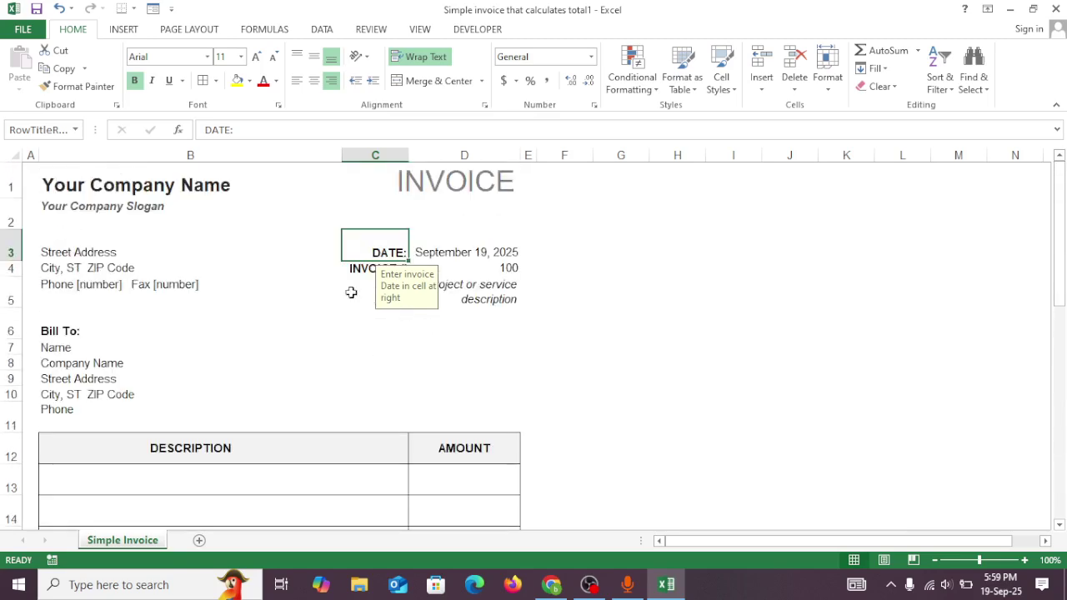
scroll(269, 410, down, 2)
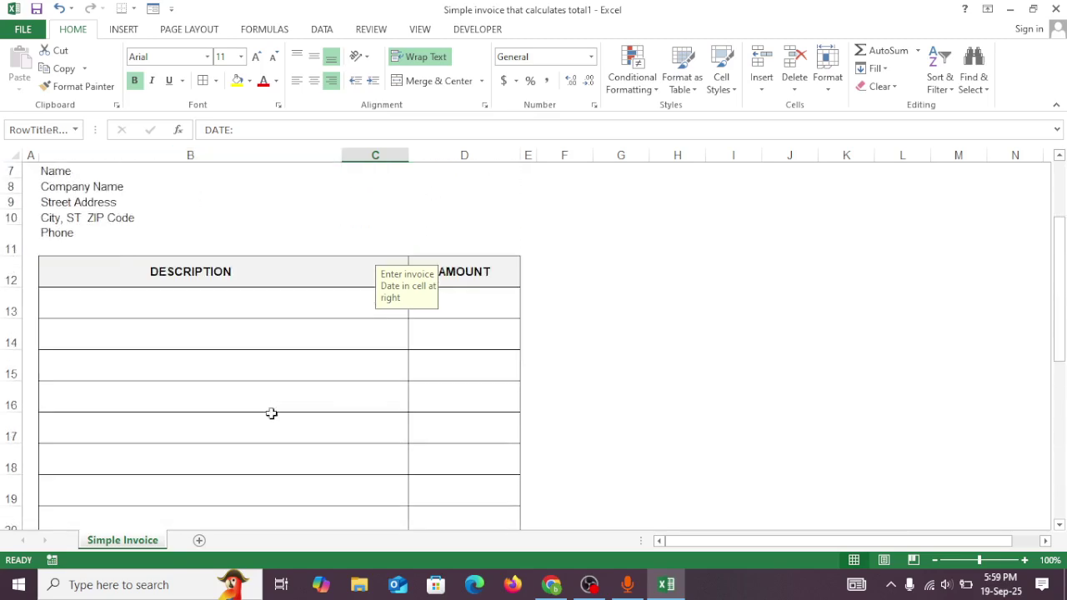
scroll(272, 413, up, 2)
click(286, 404)
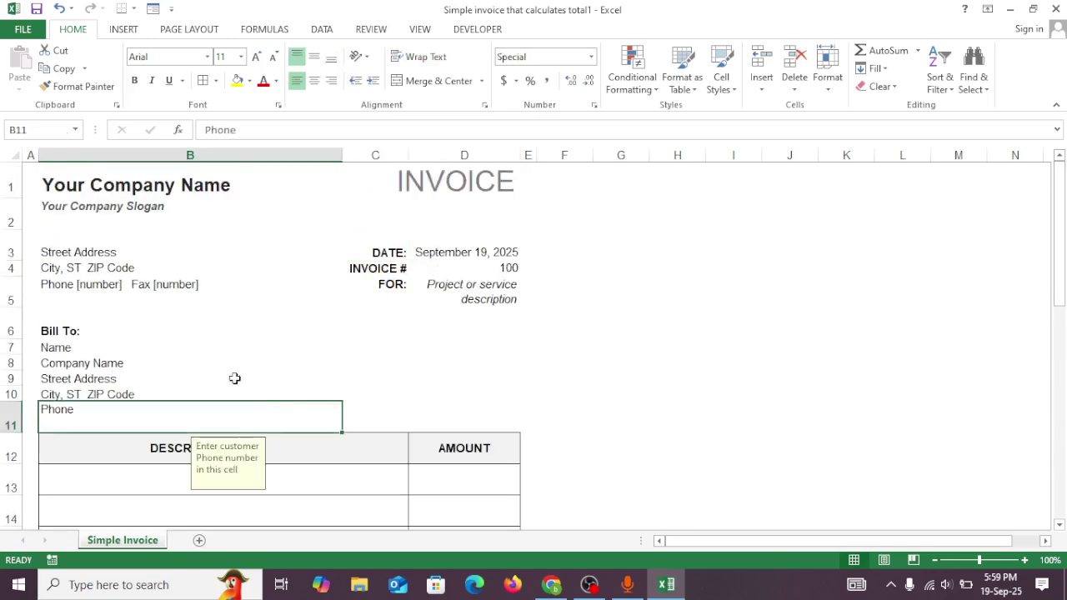
- Apply all borders to the invoice's header and billing block, from row 1 to row 11 in columns B to D
drag(329, 188, 485, 408)
click(207, 81)
click(529, 325)
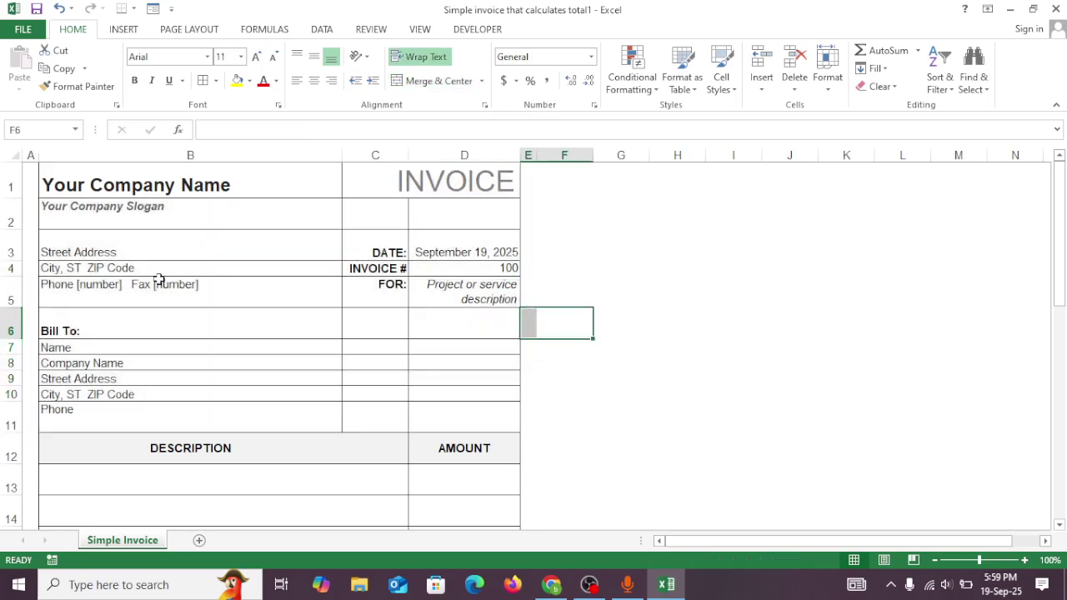
scroll(250, 350, down, 9)
scroll(266, 362, up, 9)
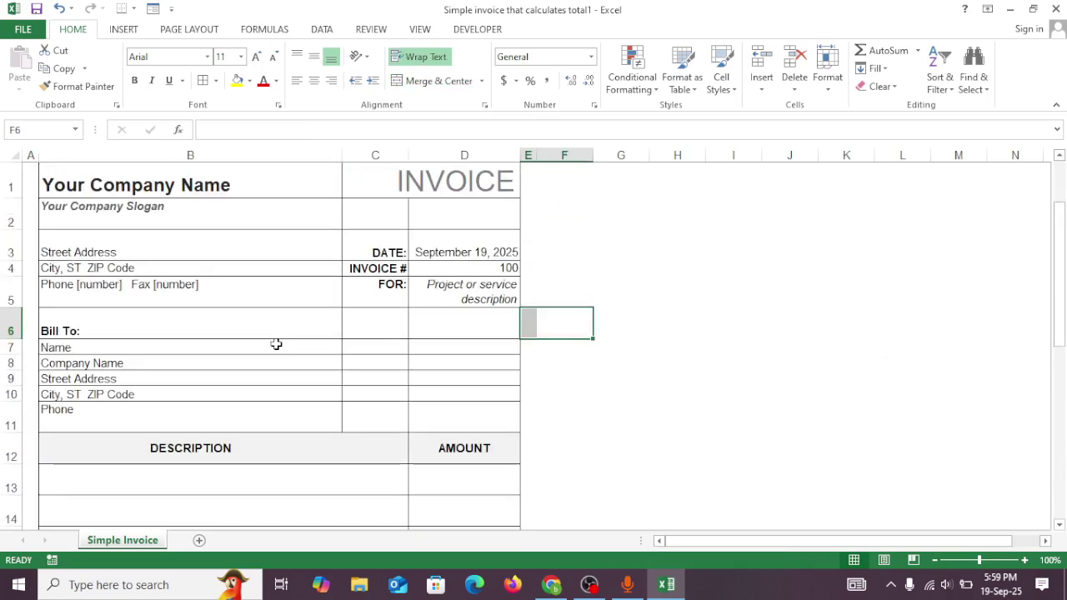
click(297, 254)
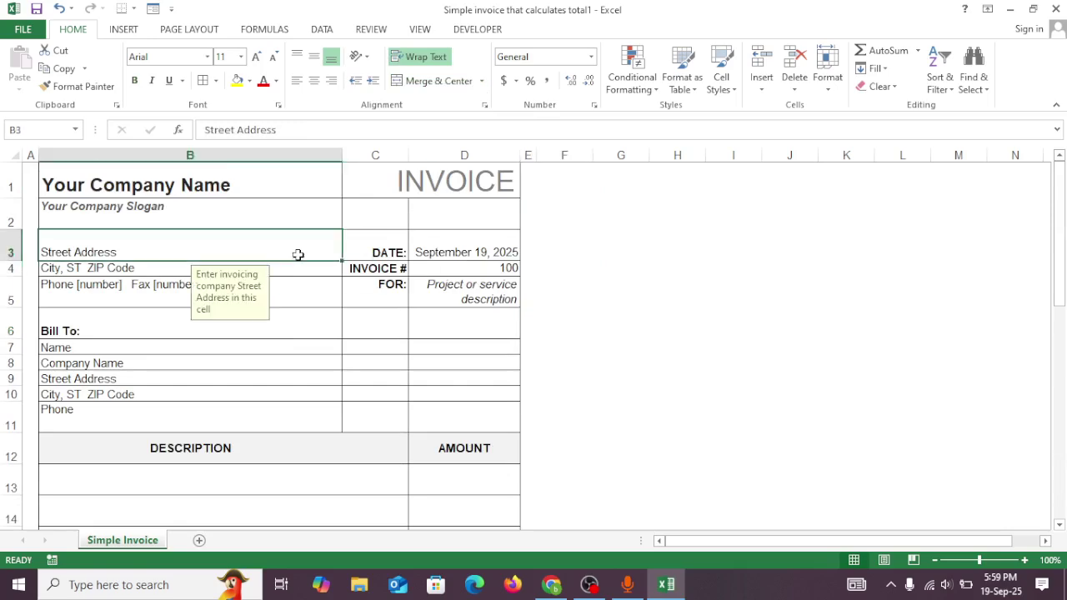
- Close the invoice workbook without saving and start Excel 2013 again
click(1056, 9)
click(529, 309)
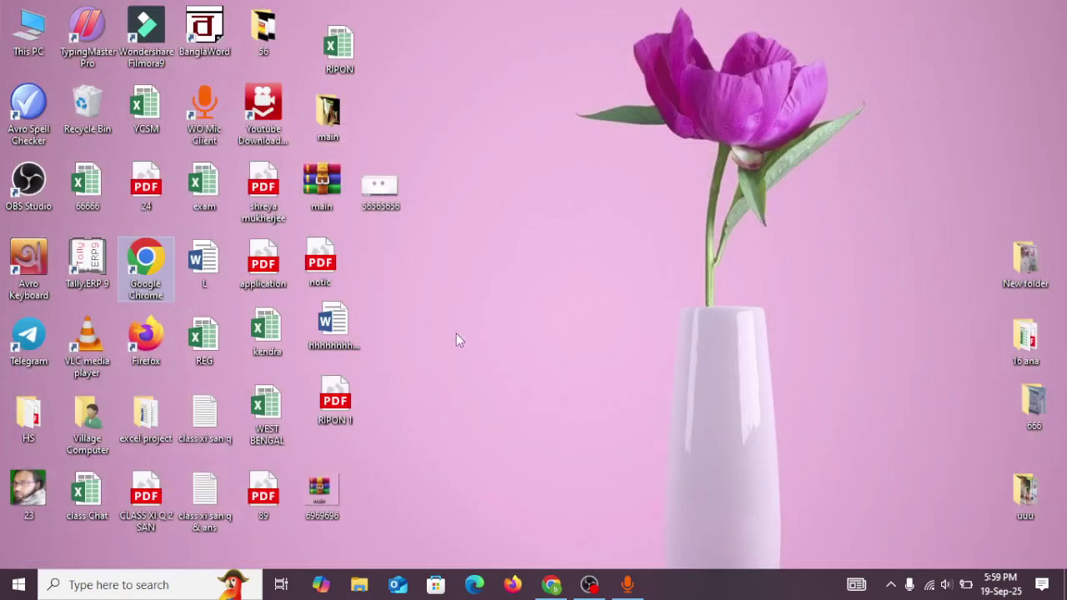
click(80, 589)
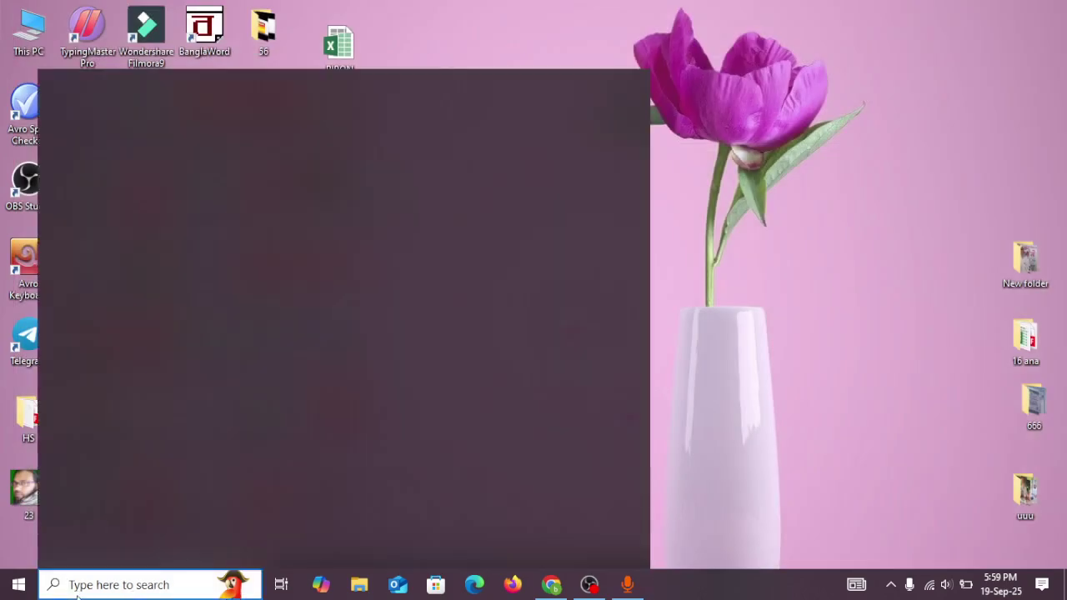
text(excel)
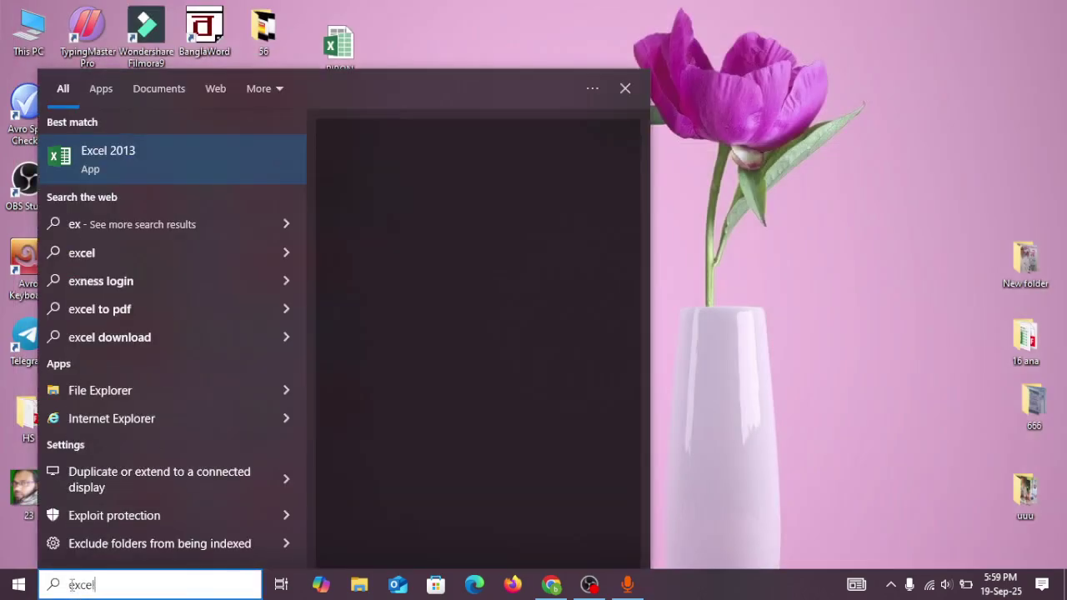
click(140, 170)
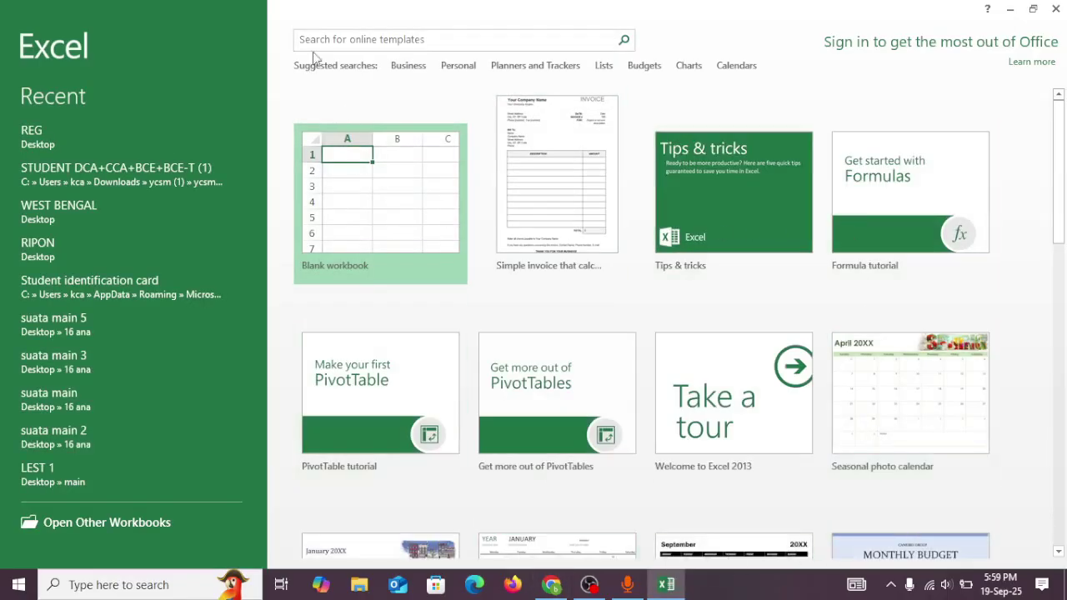
- Search the online templates for "invoice"
click(406, 41)
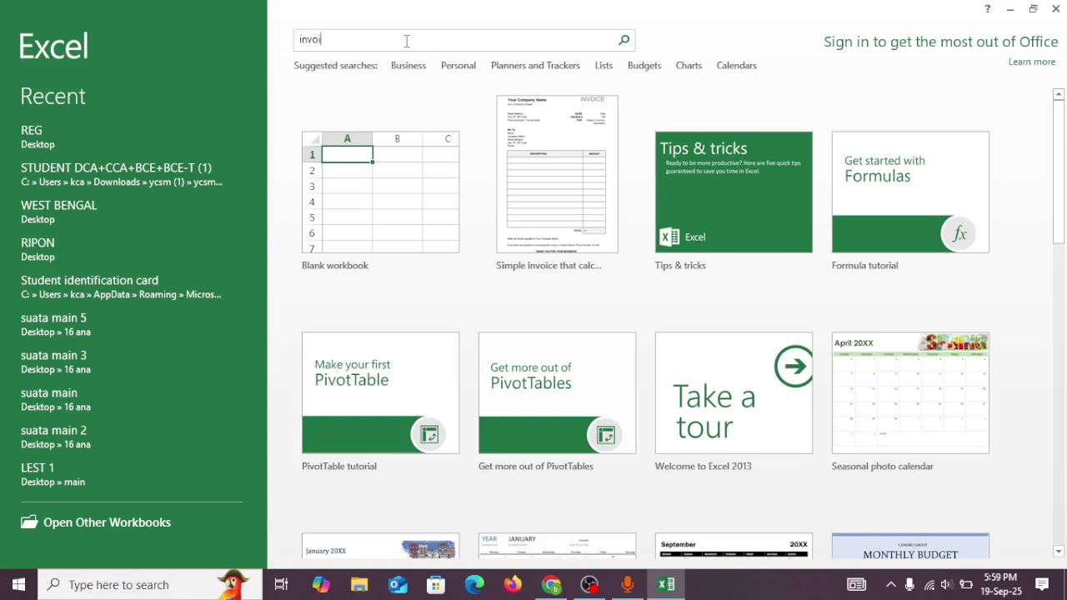
text(invoice)
click(624, 38)
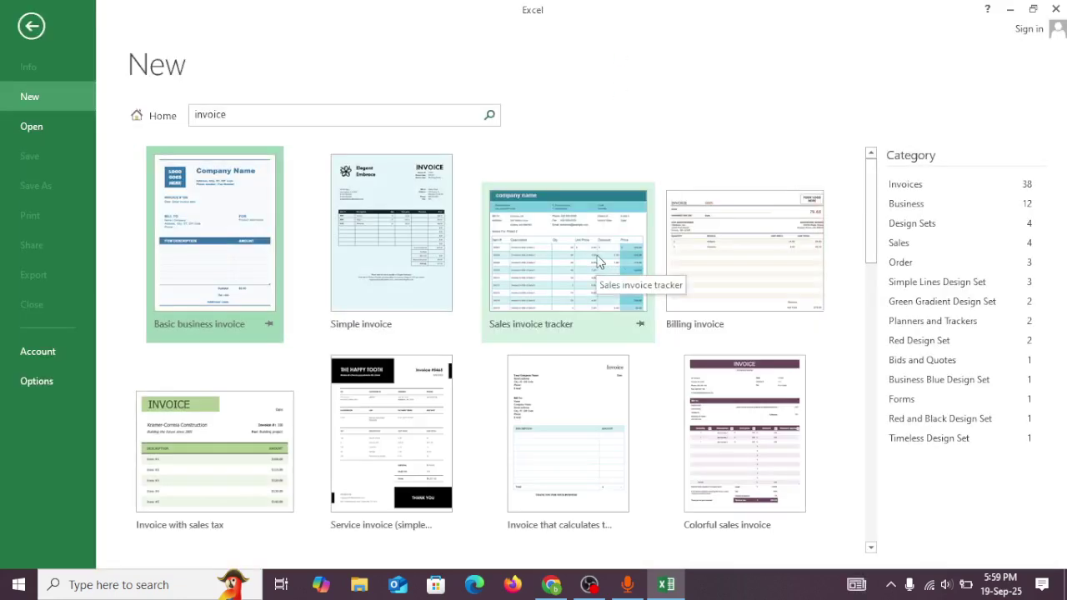
- Look through the invoice templates to compare the available designs
scroll(596, 261, down, 3)
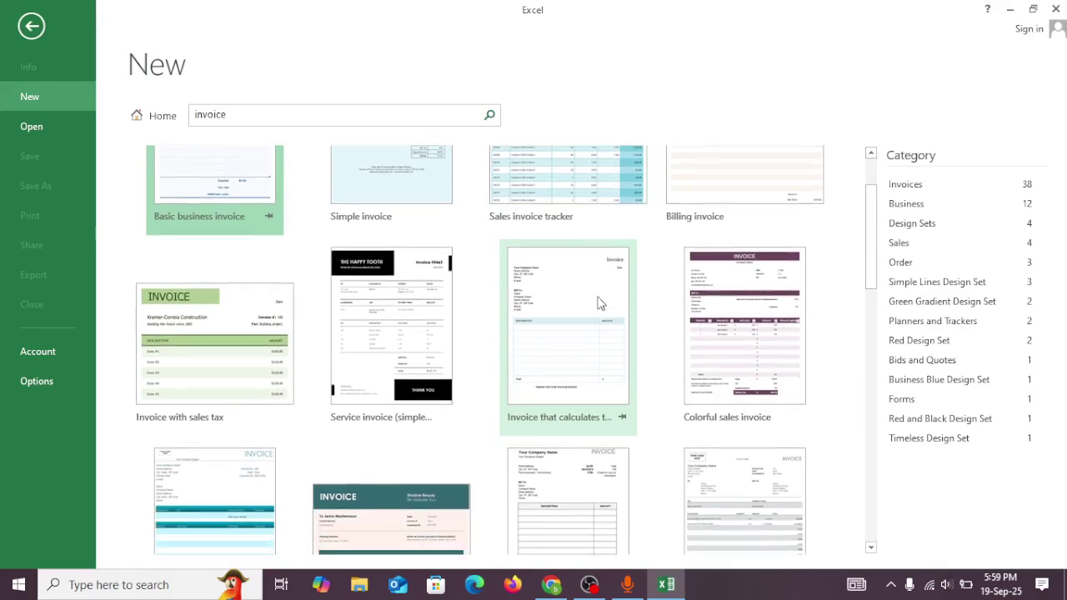
scroll(597, 301, down, 5)
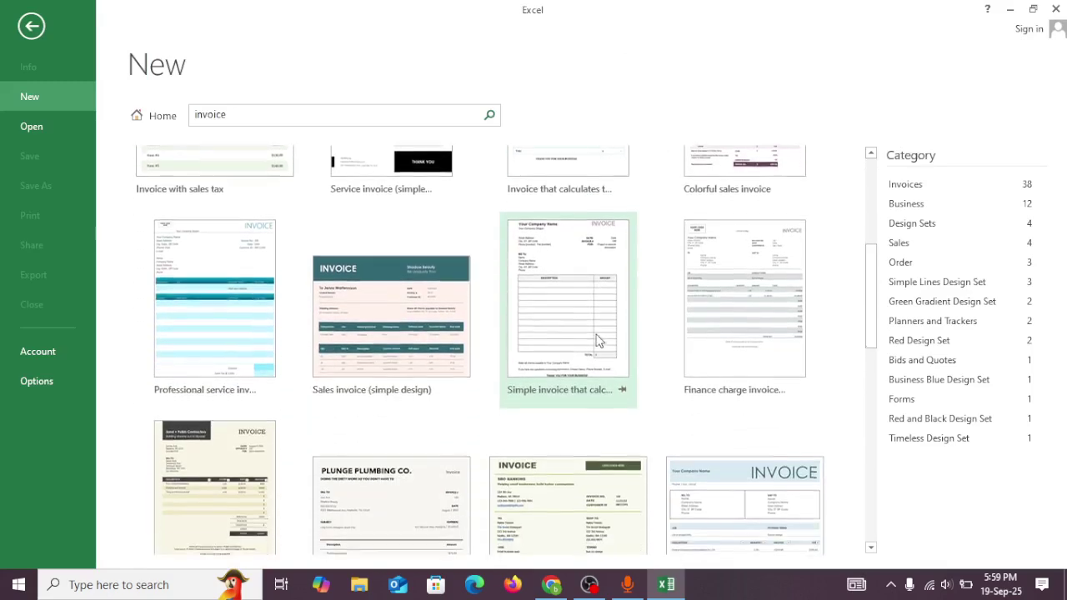
scroll(598, 341, down, 4)
scroll(608, 343, up, 4)
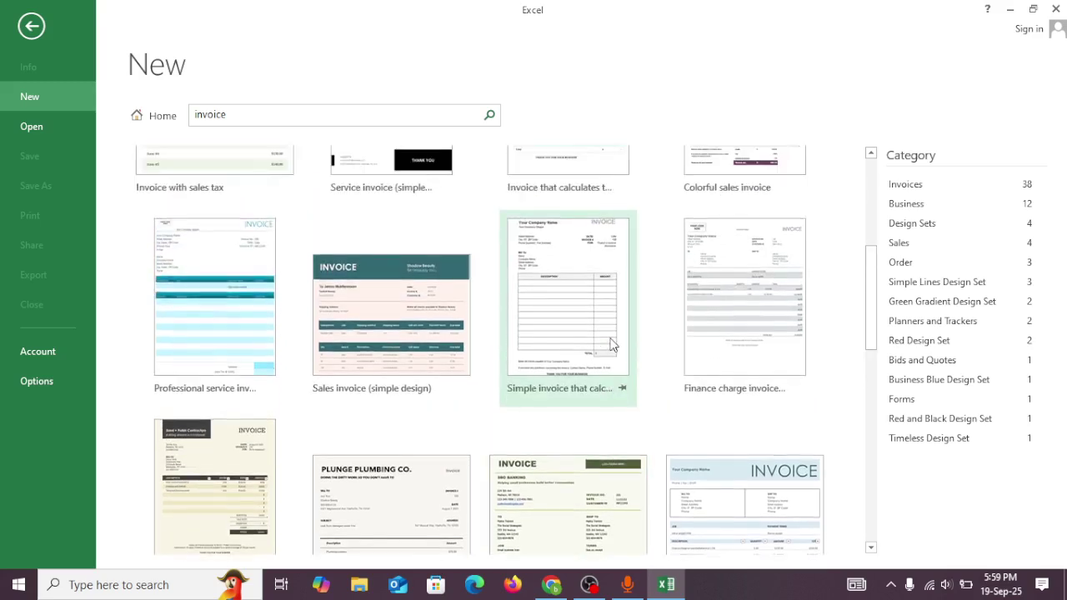
scroll(612, 342, up, 8)
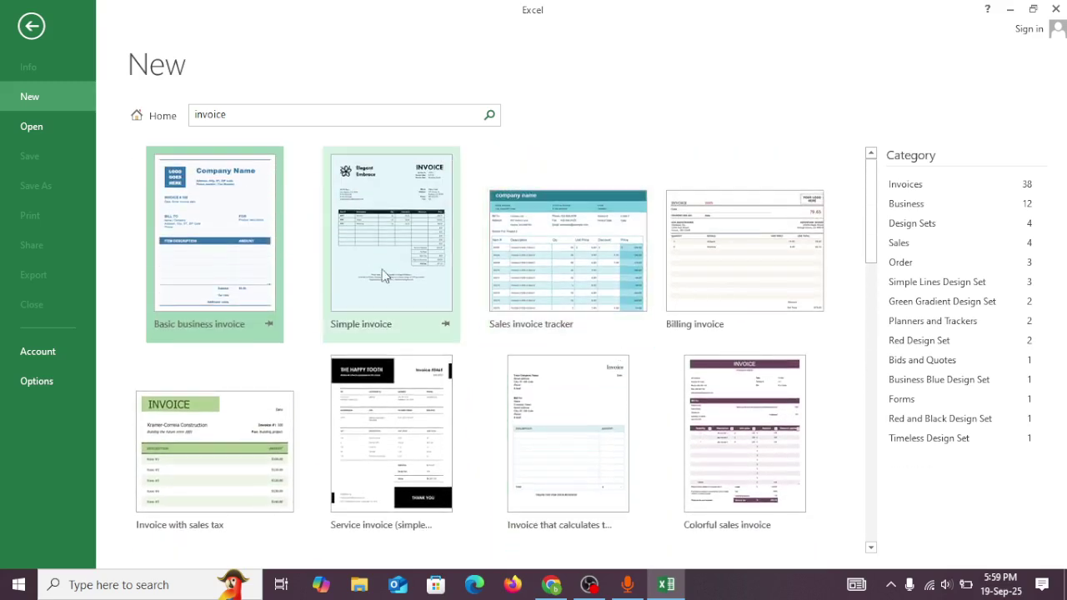
scroll(674, 247, down, 2)
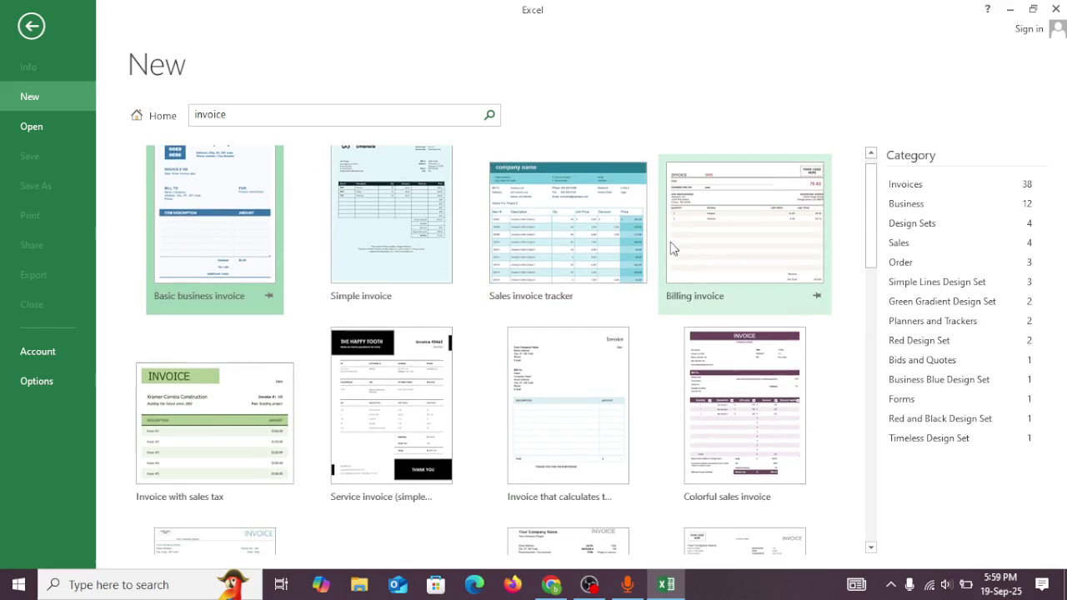
scroll(673, 247, down, 11)
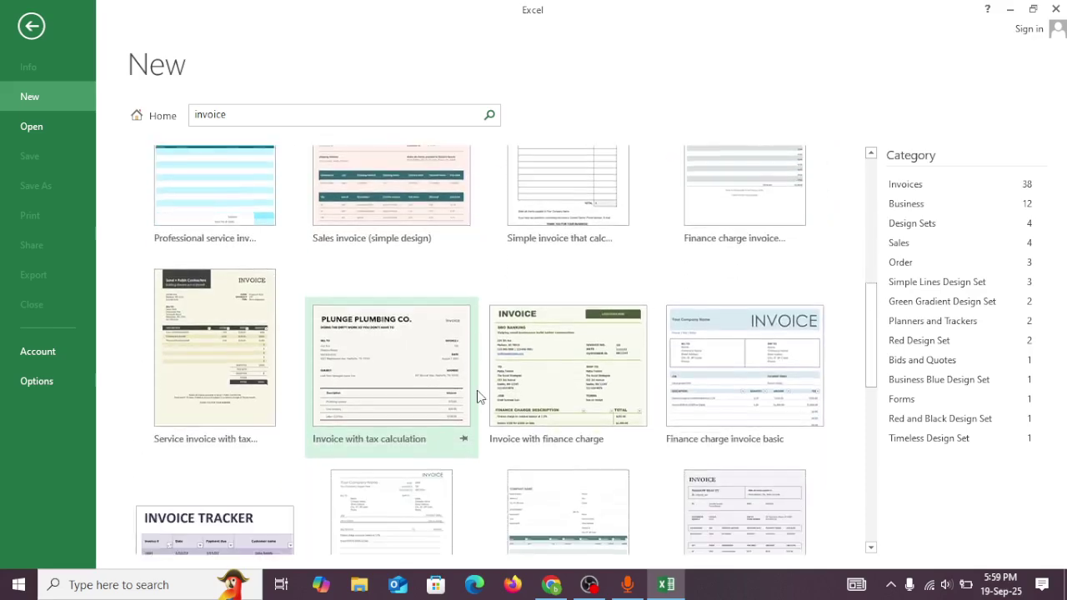
scroll(481, 398, down, 5)
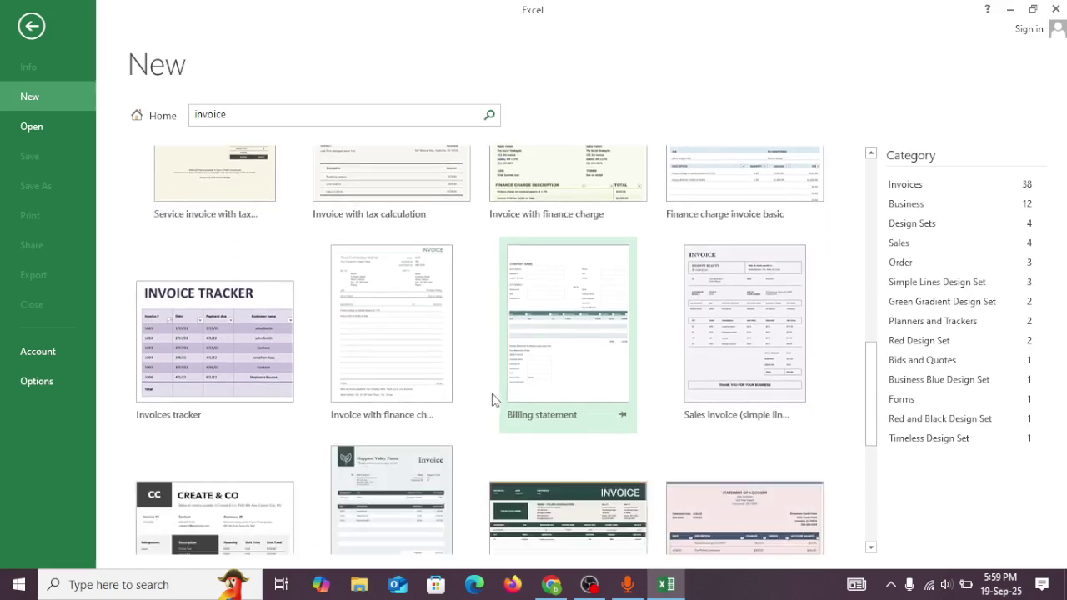
scroll(491, 400, down, 3)
scroll(504, 387, up, 7)
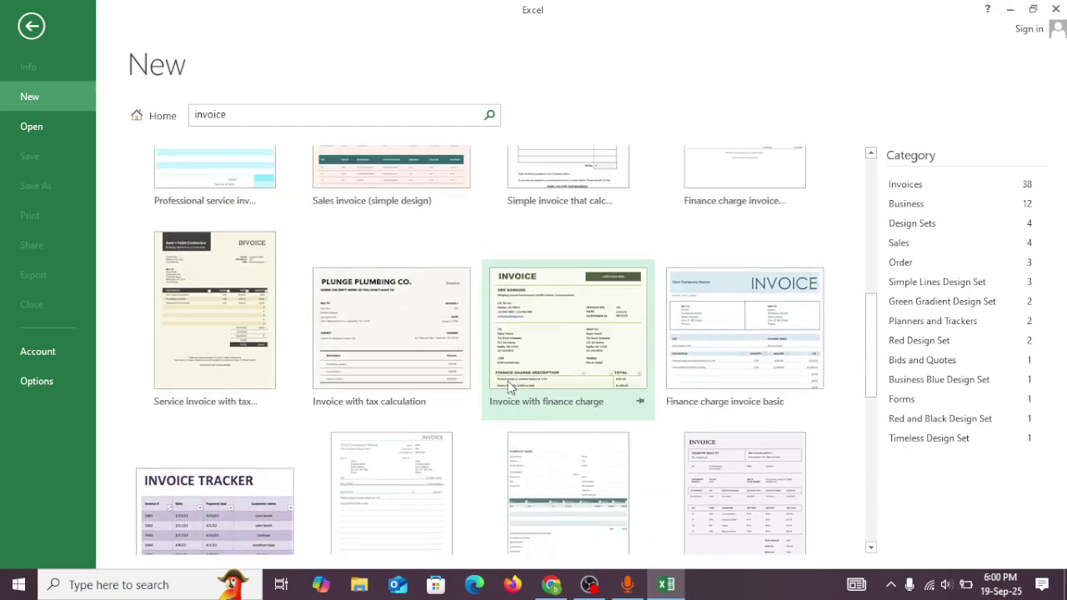
scroll(507, 380, up, 5)
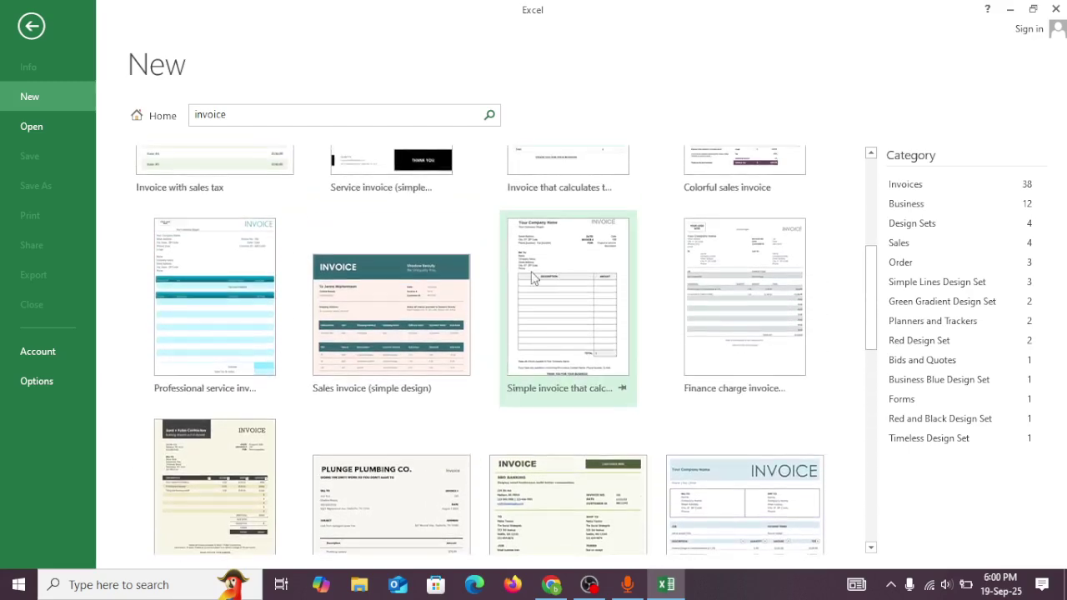
- Create a workbook from the "Simple invoice that calculates total" template and view it down to the closing notes
click(579, 312)
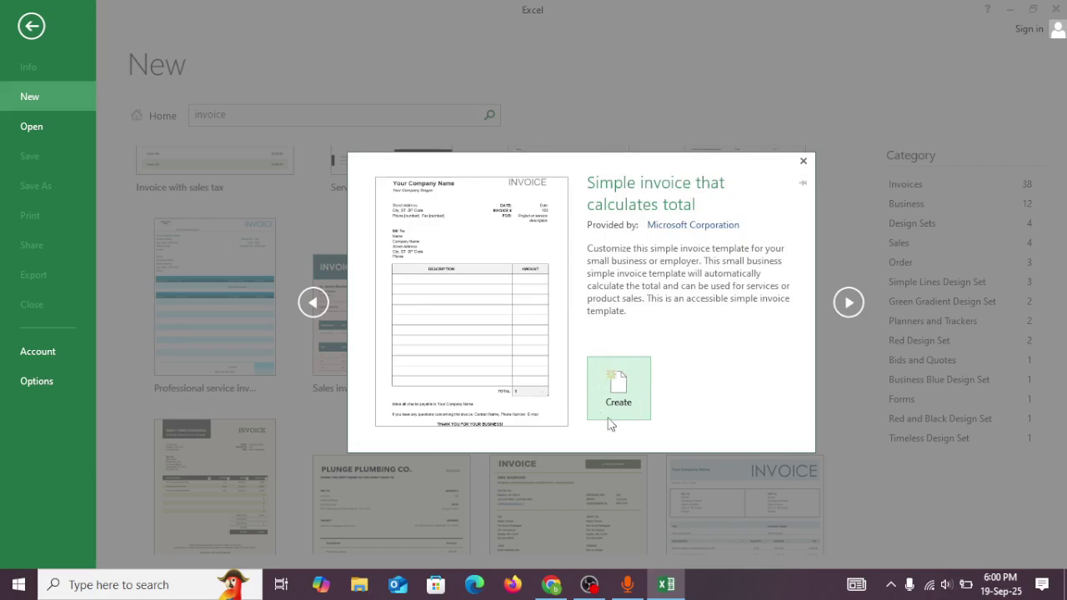
click(623, 395)
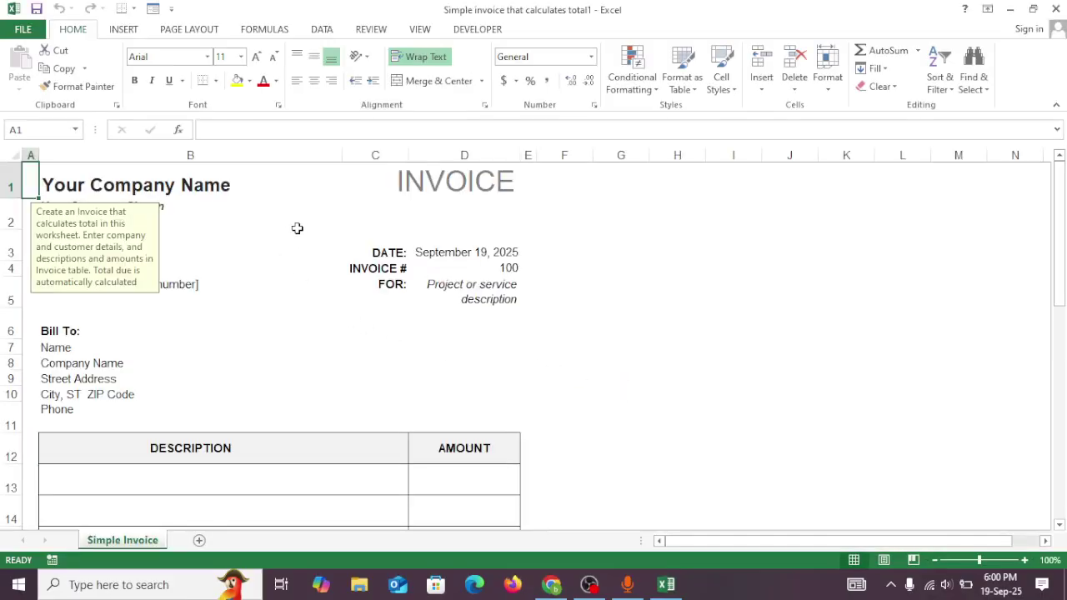
scroll(300, 227, down, 9)
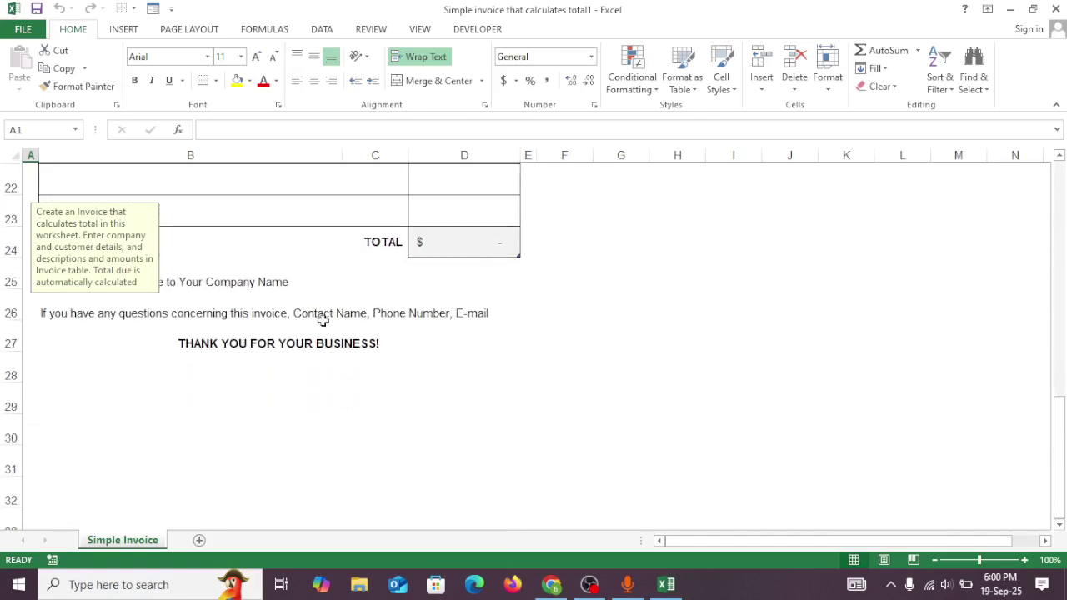
scroll(325, 331, up, 3)
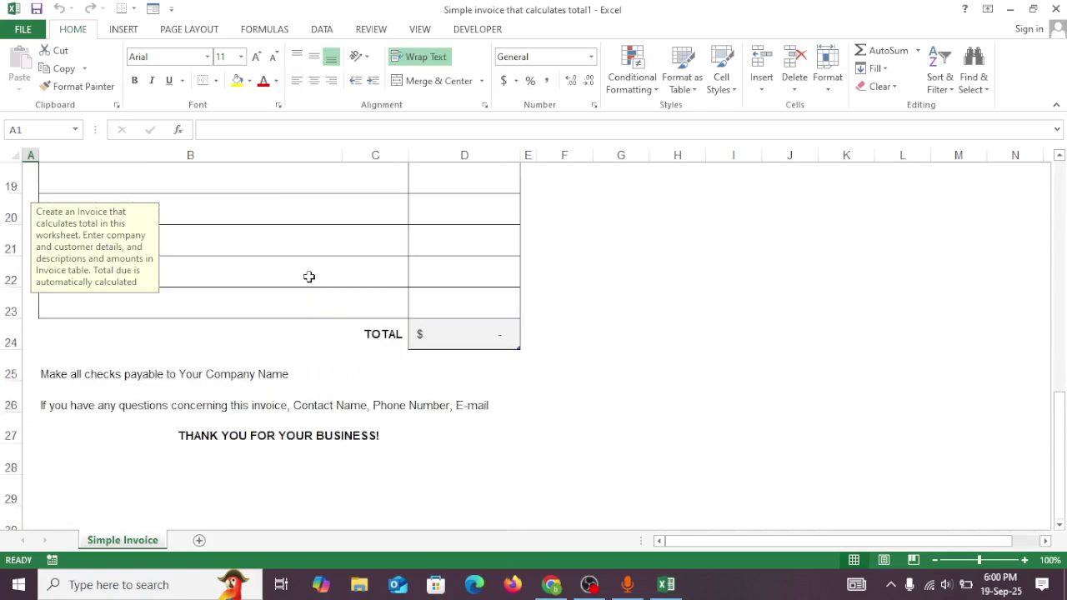
- Set the invoice worksheet's paper size to A4
click(191, 29)
click(208, 84)
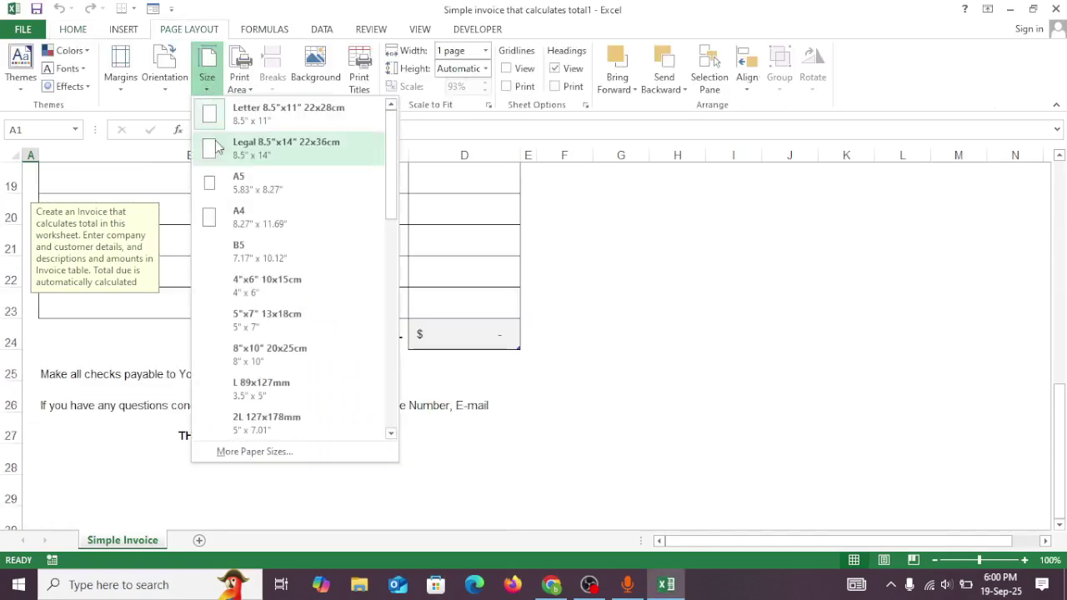
click(251, 215)
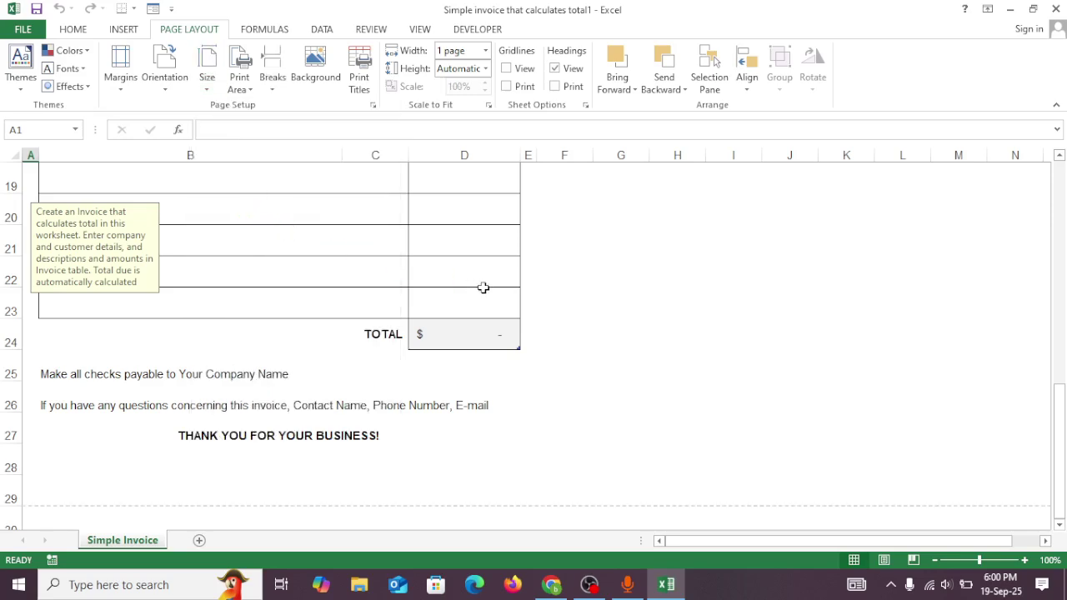
- Replace the company name placeholder at the top of the invoice with "VILLAGE COMPUTER"
scroll(621, 369, up, 6)
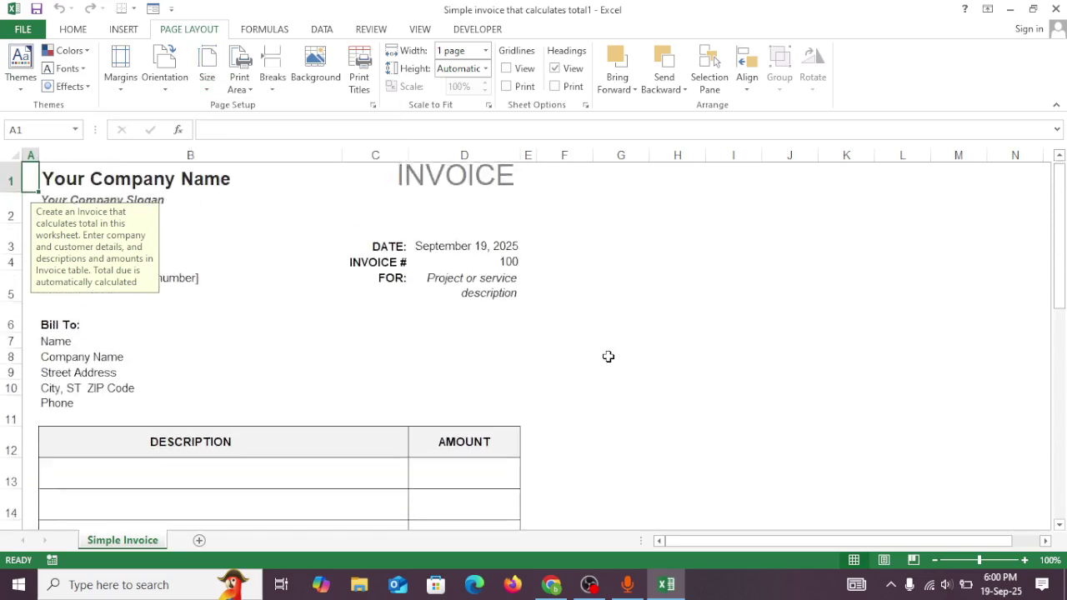
scroll(609, 359, down, 8)
scroll(609, 357, up, 8)
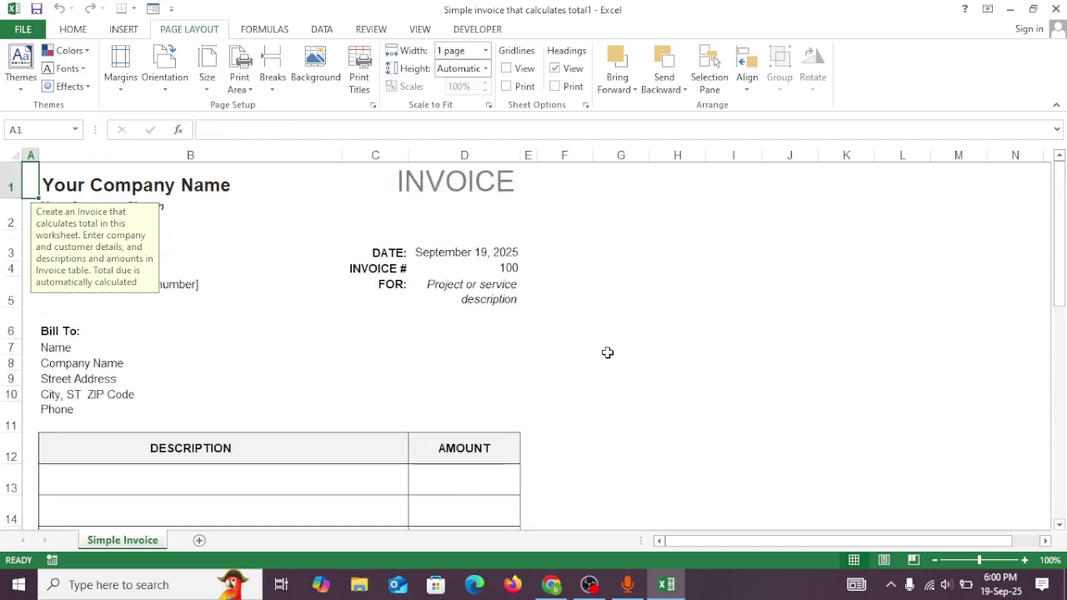
click(170, 185)
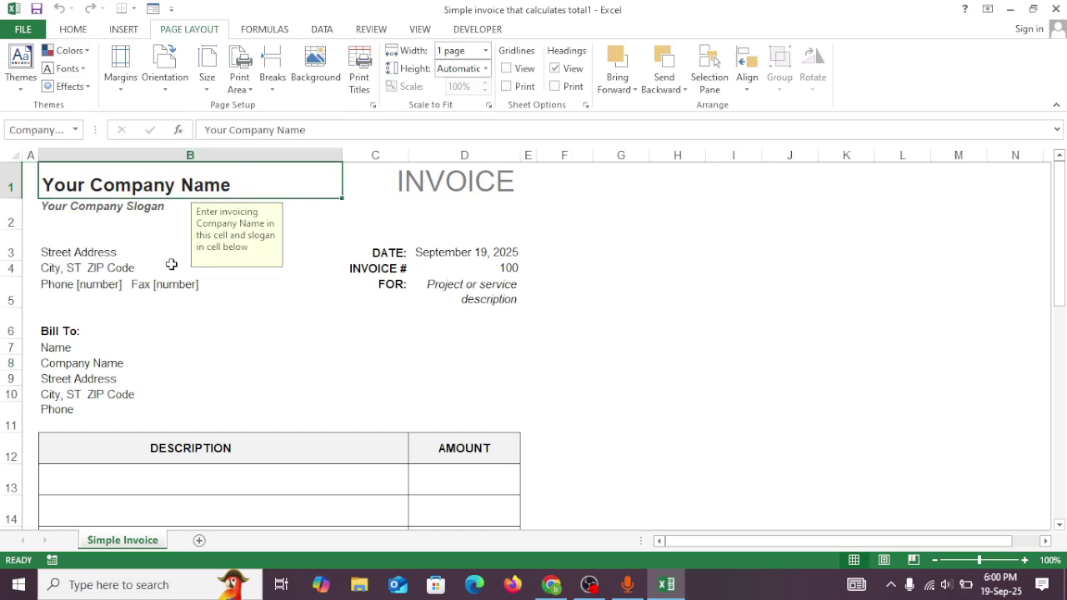
text(V)
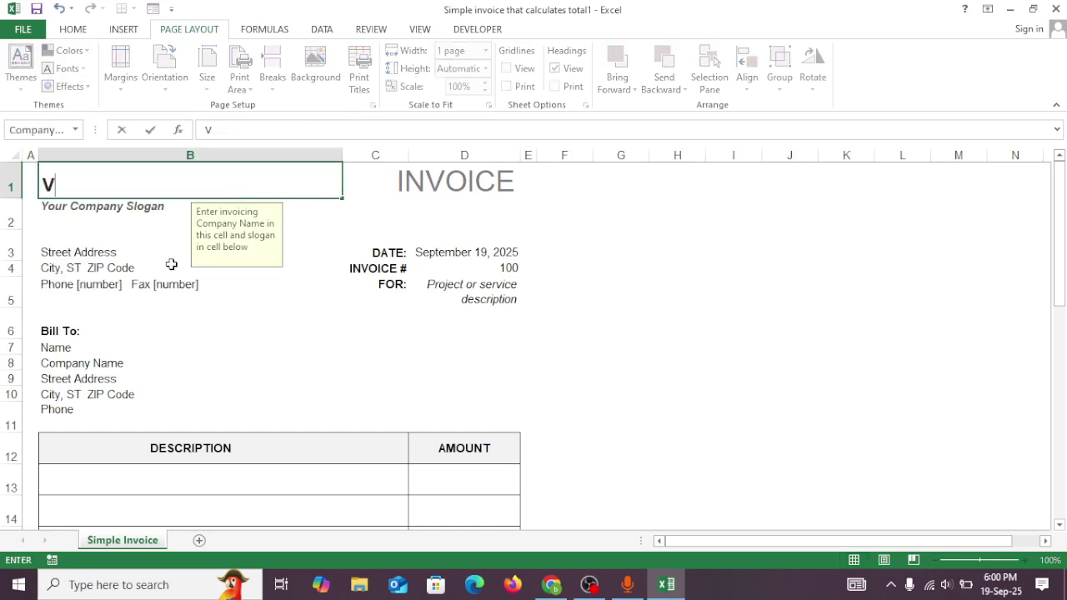
text(ILLAGE )
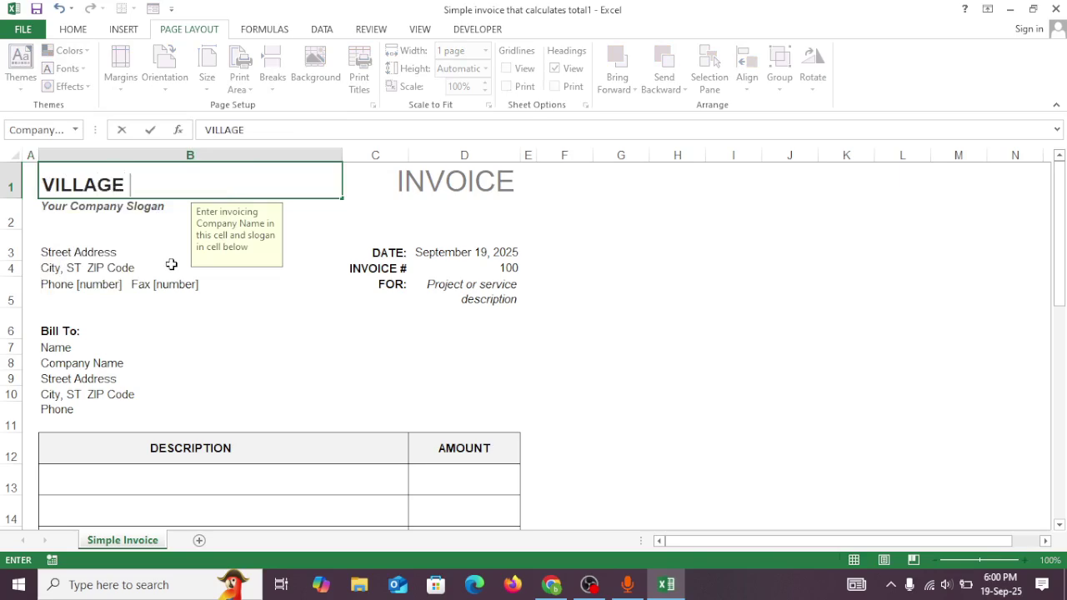
text(COMPUTER)
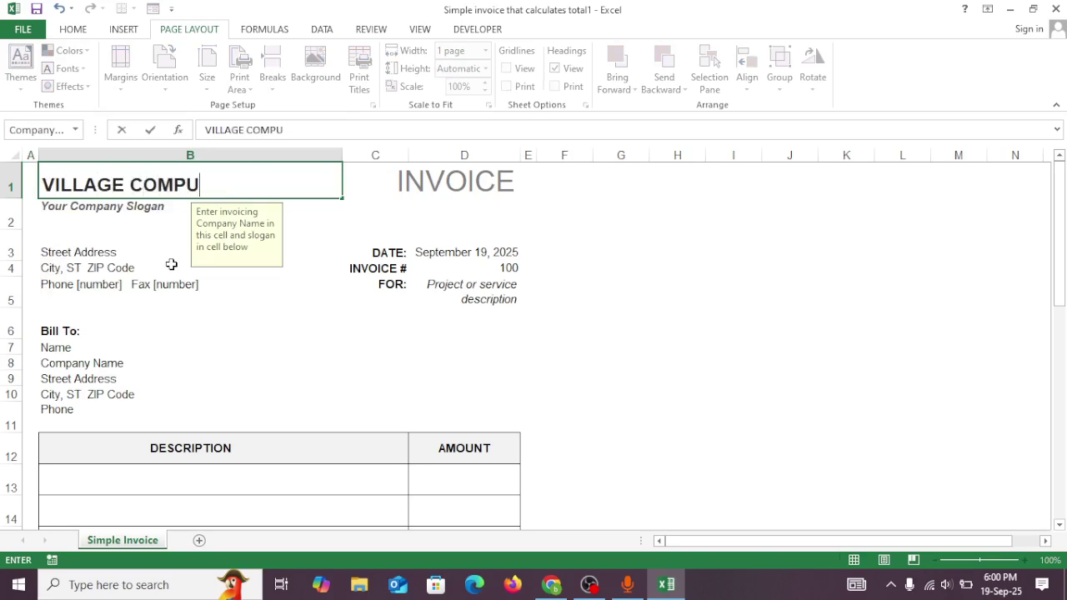
- Examine the invoice's date, invoice number, customer name, description and amount cells, the total row and the closing notes
click(430, 248)
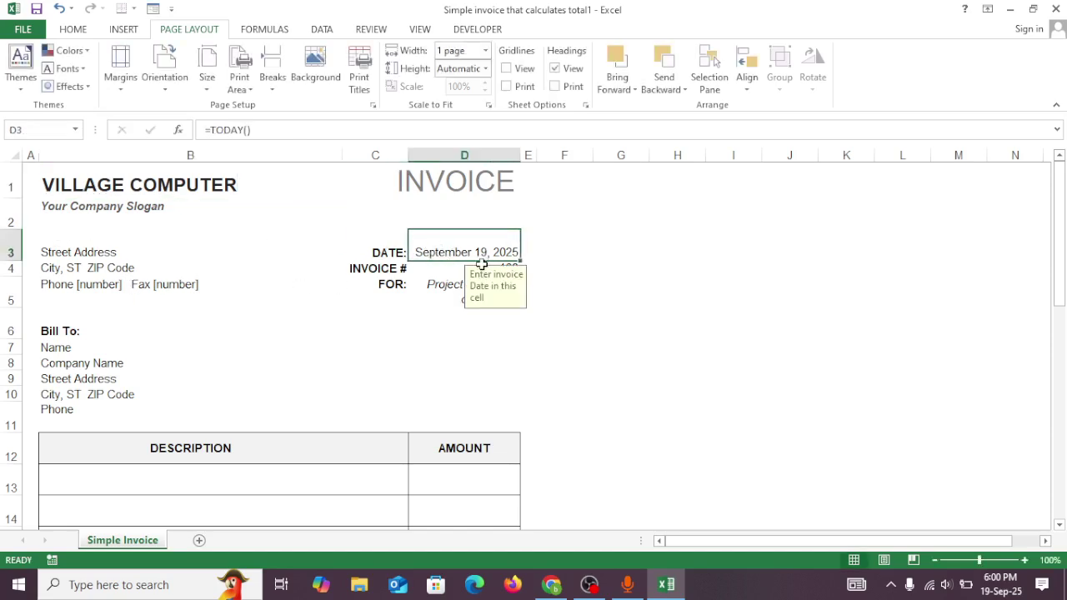
click(415, 267)
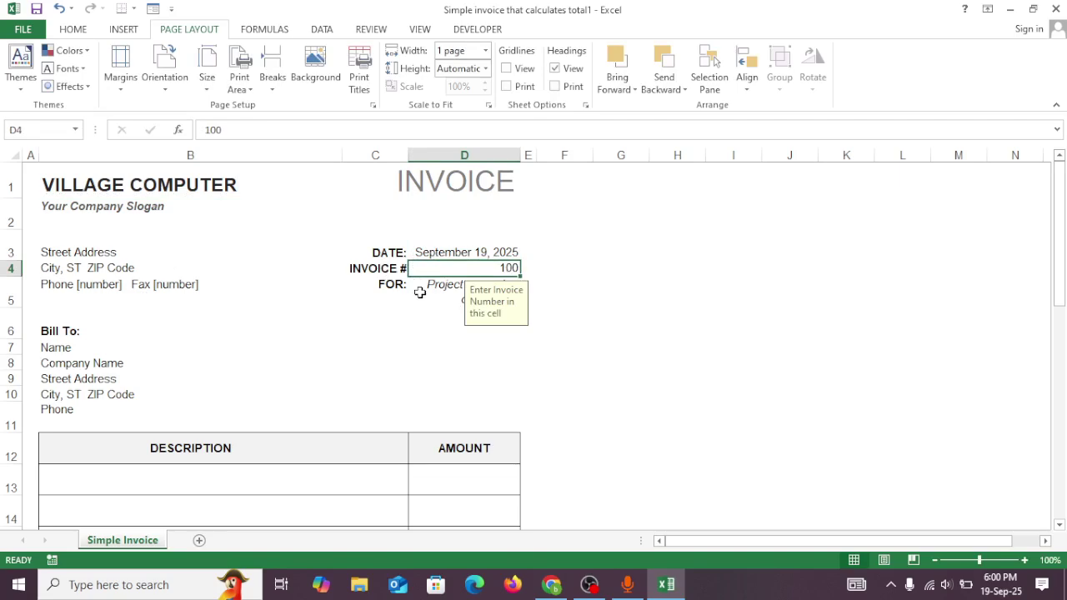
scroll(149, 290, down, 2)
scroll(144, 242, up, 2)
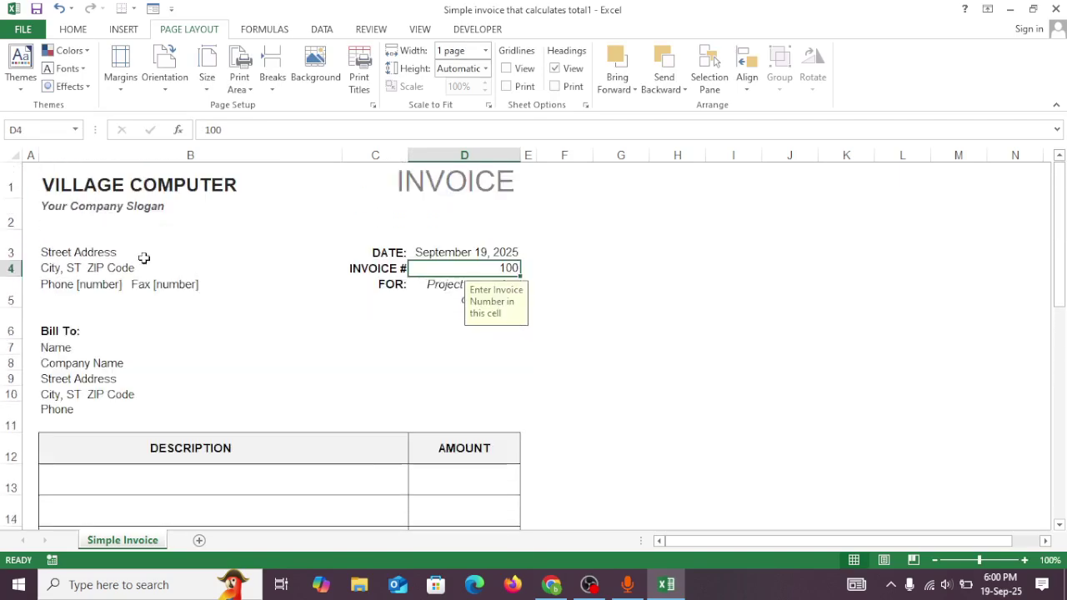
click(108, 347)
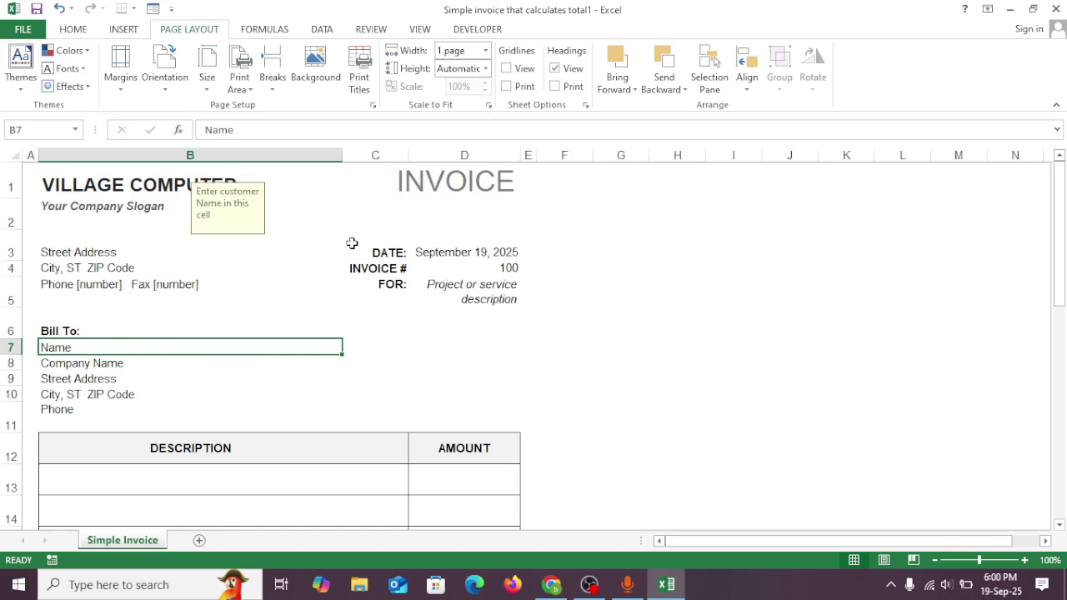
scroll(350, 242, down, 2)
scroll(325, 300, up, 1)
click(320, 312)
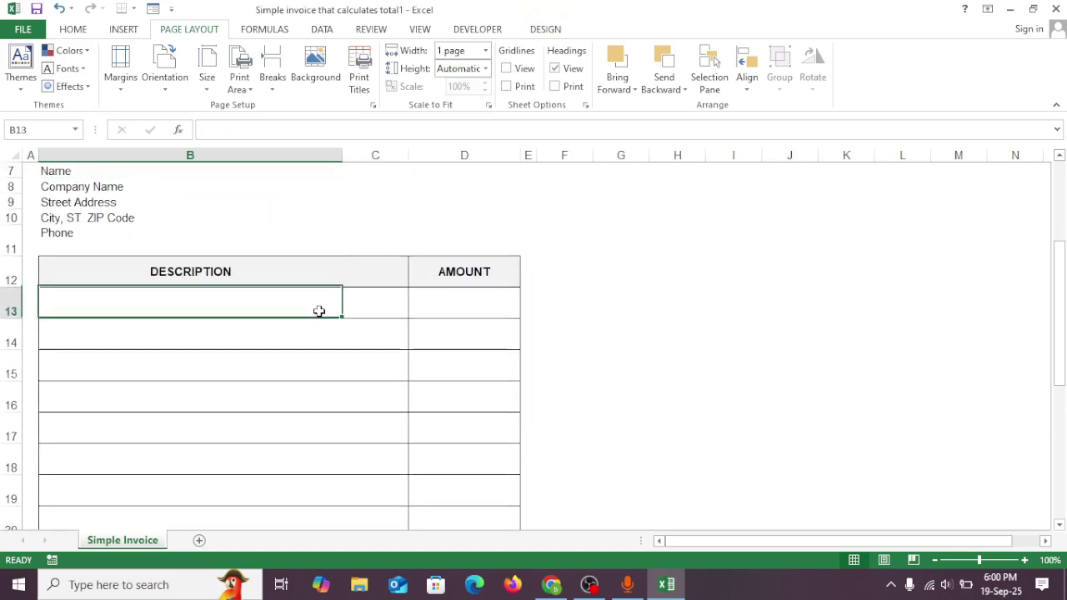
click(471, 300)
scroll(442, 350, down, 4)
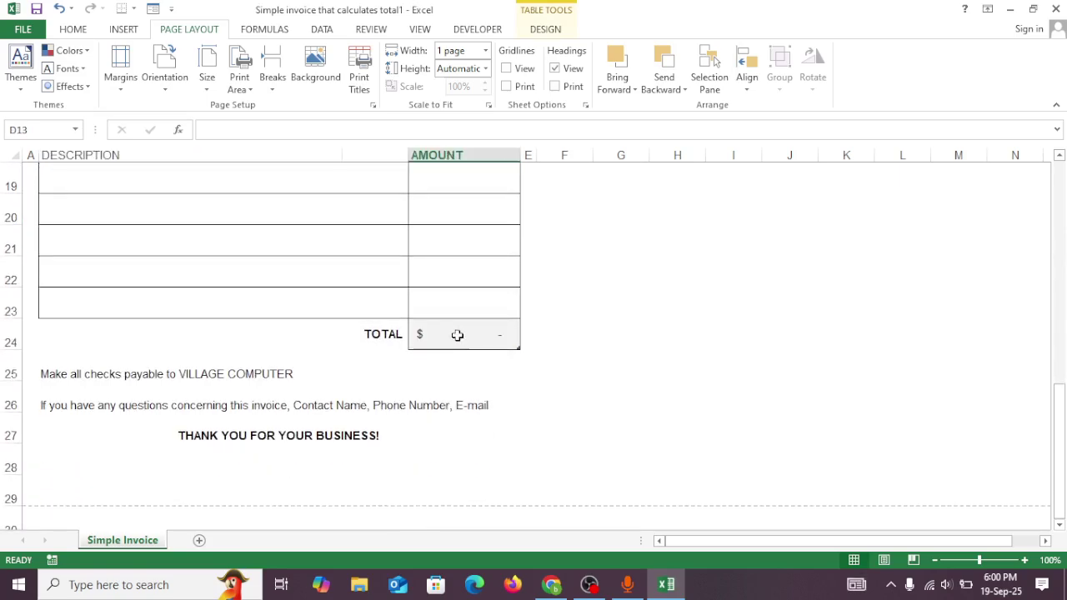
scroll(338, 426, down, 1)
scroll(335, 427, up, 3)
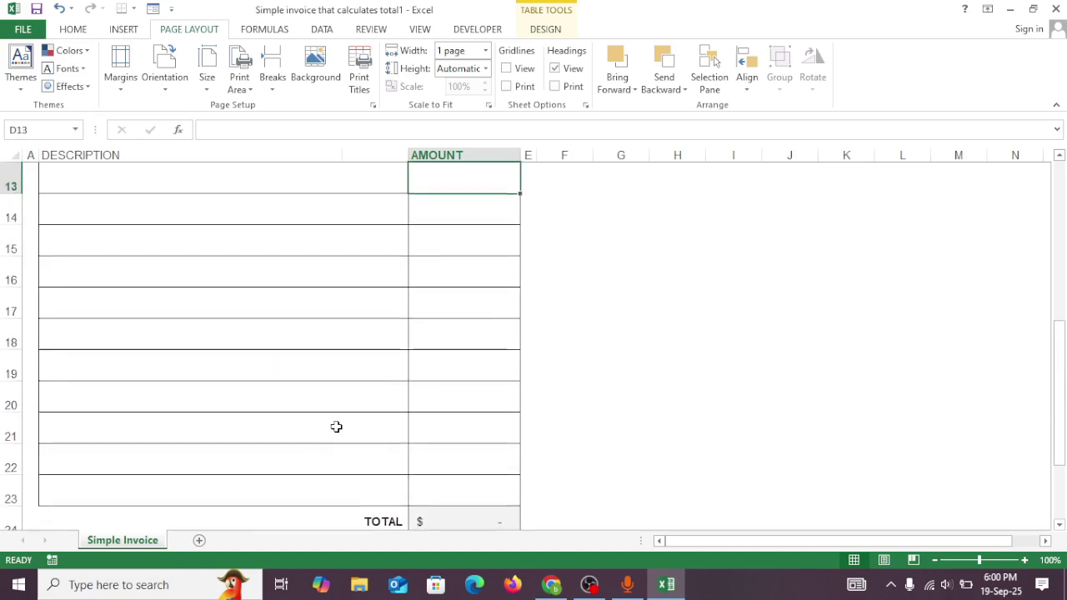
scroll(336, 427, up, 4)
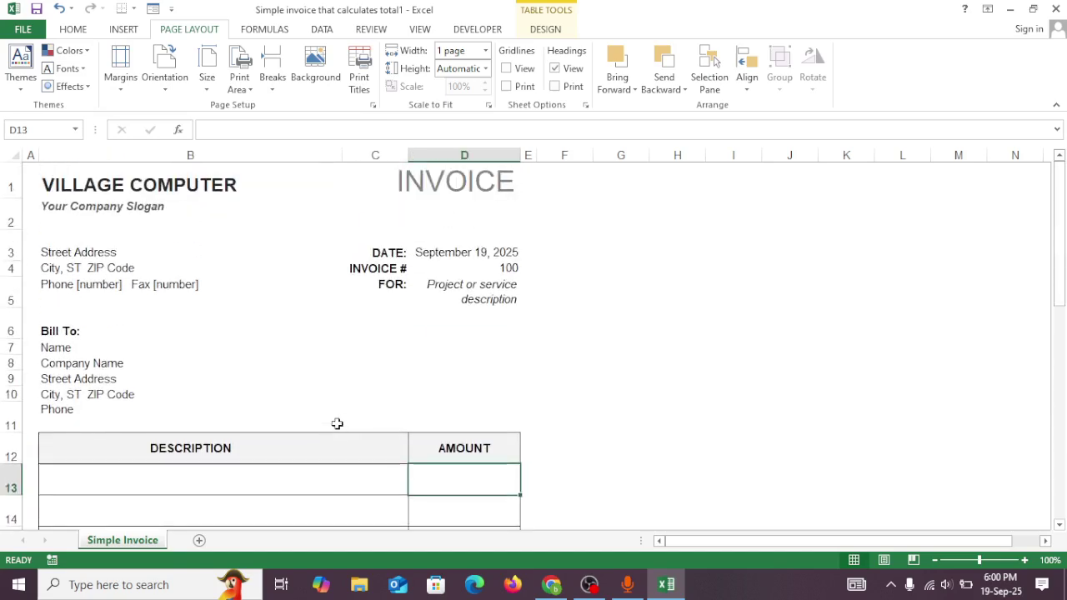
scroll(129, 246, down, 5)
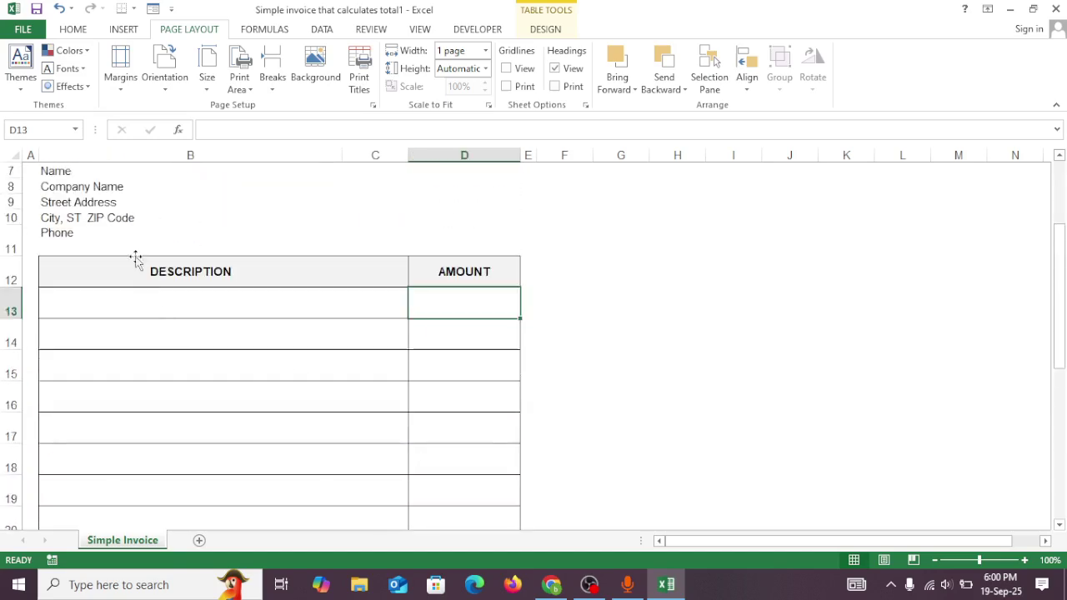
scroll(197, 418, up, 5)
scroll(200, 418, up, 1)
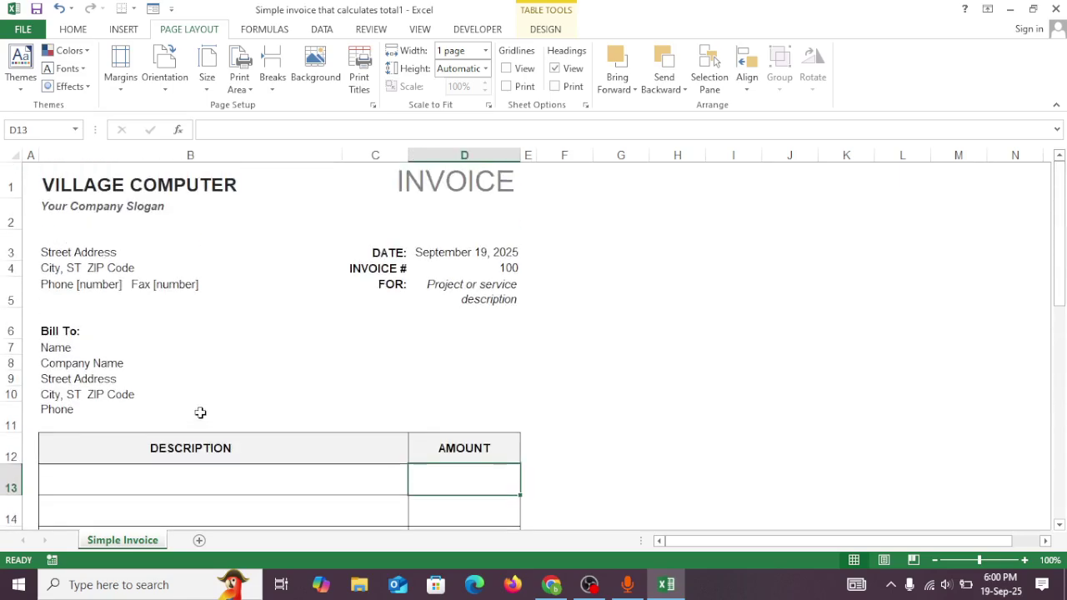
- Apply all borders to the invoice's header and billing cells A1:D12
drag(30, 170, 493, 451)
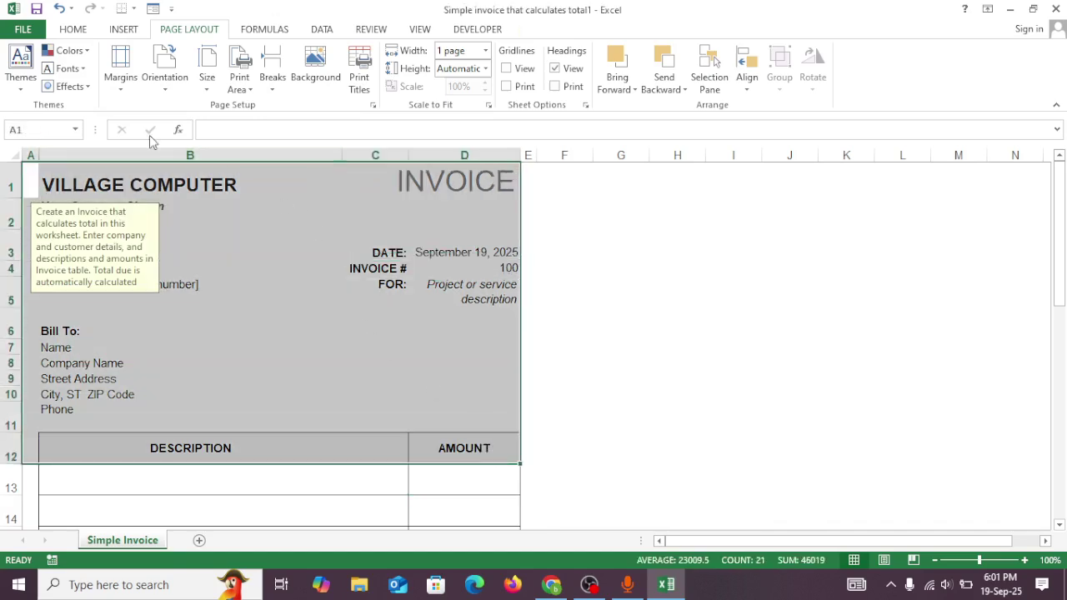
click(81, 29)
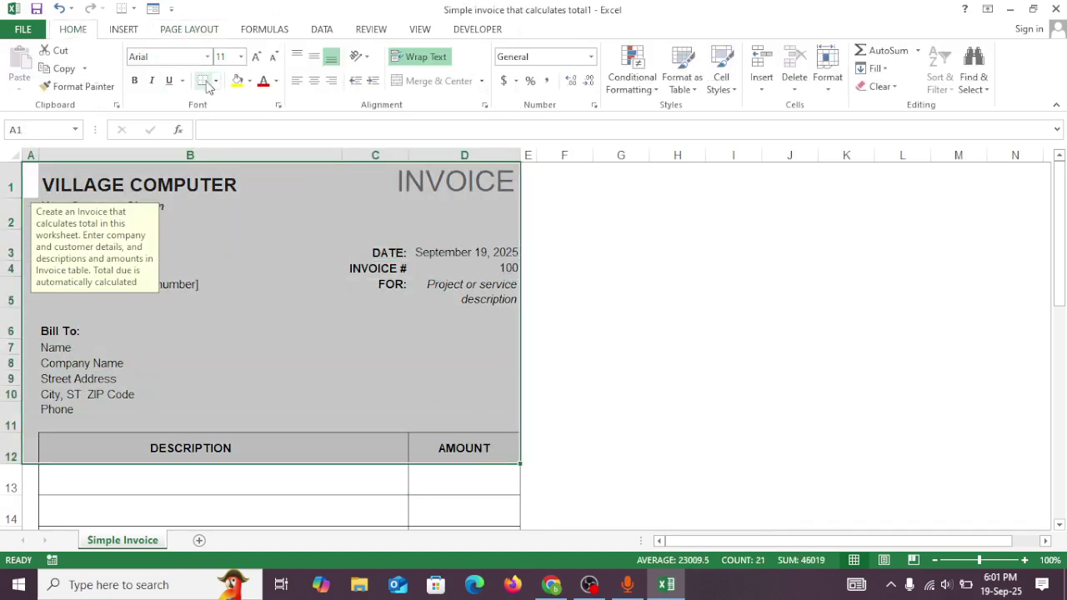
click(215, 81)
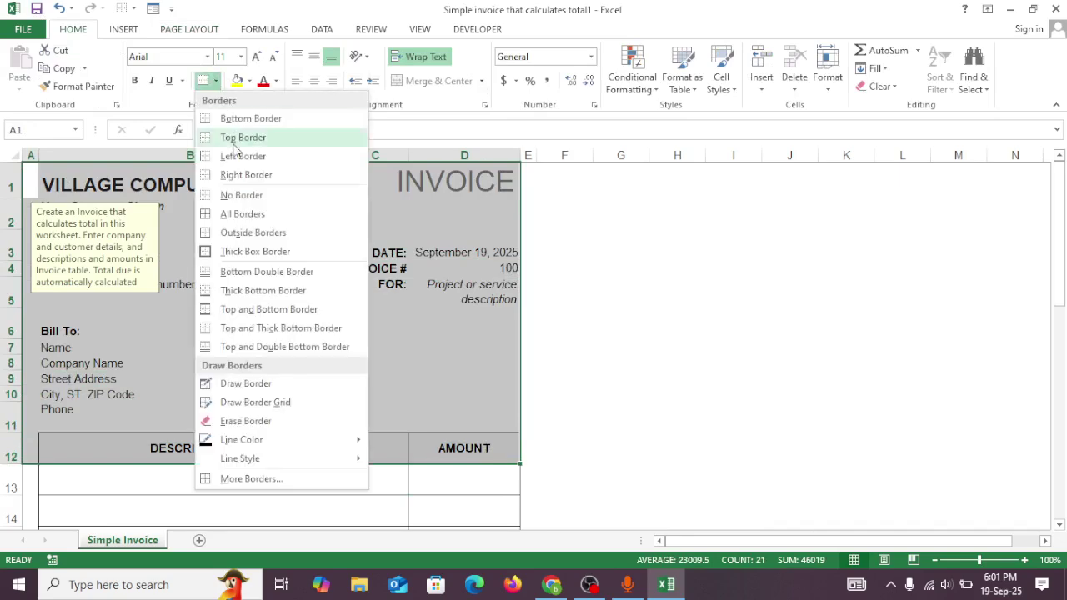
click(236, 213)
click(344, 334)
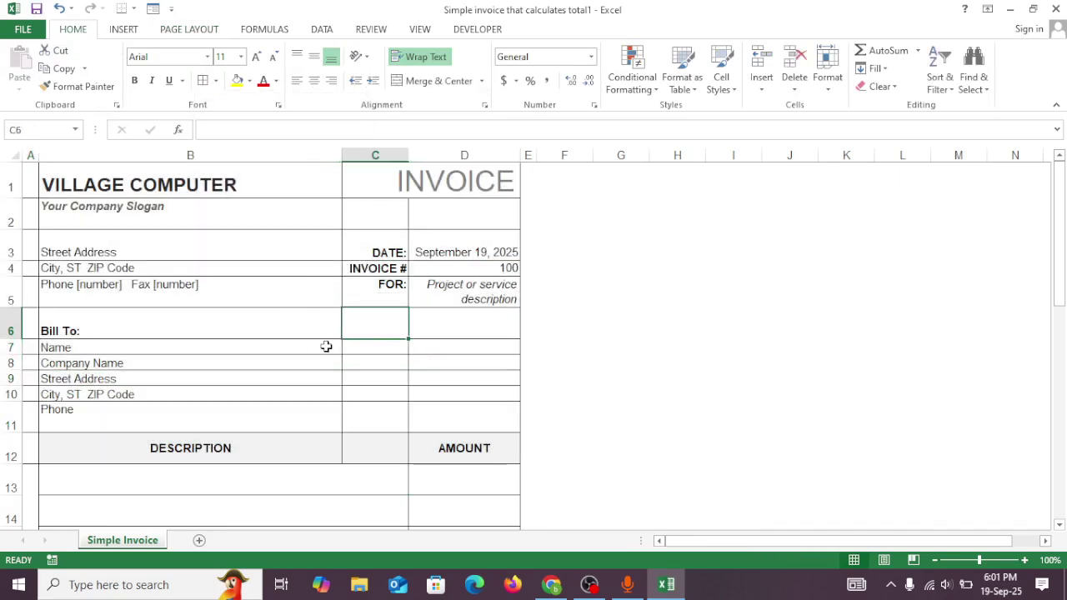
- Apply all borders to the item table from A12 to the total row, D24
scroll(326, 346, down, 5)
scroll(200, 347, up, 3)
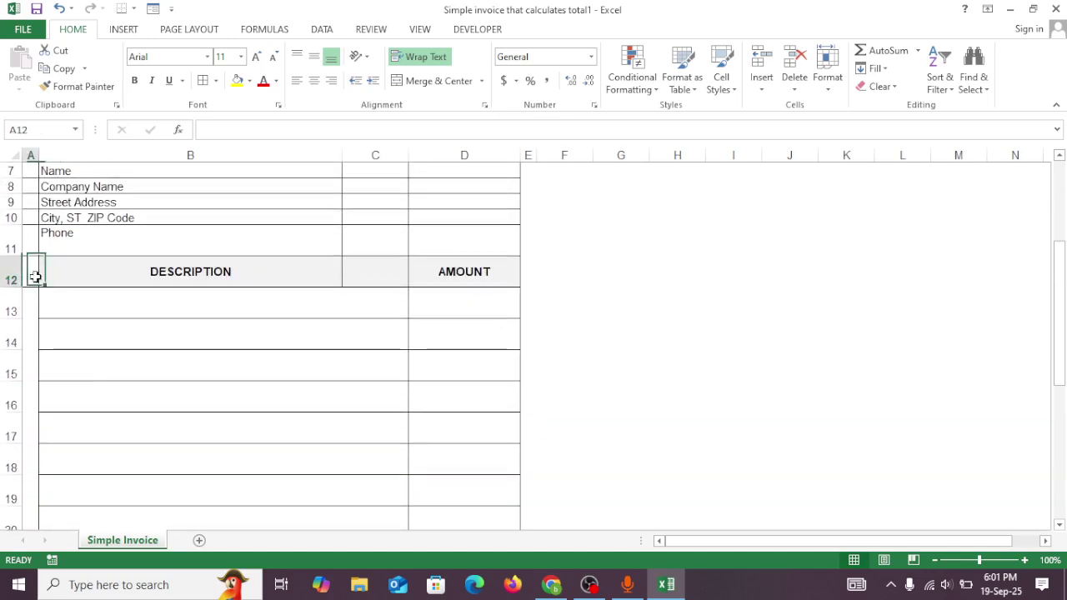
drag(34, 278, 430, 491)
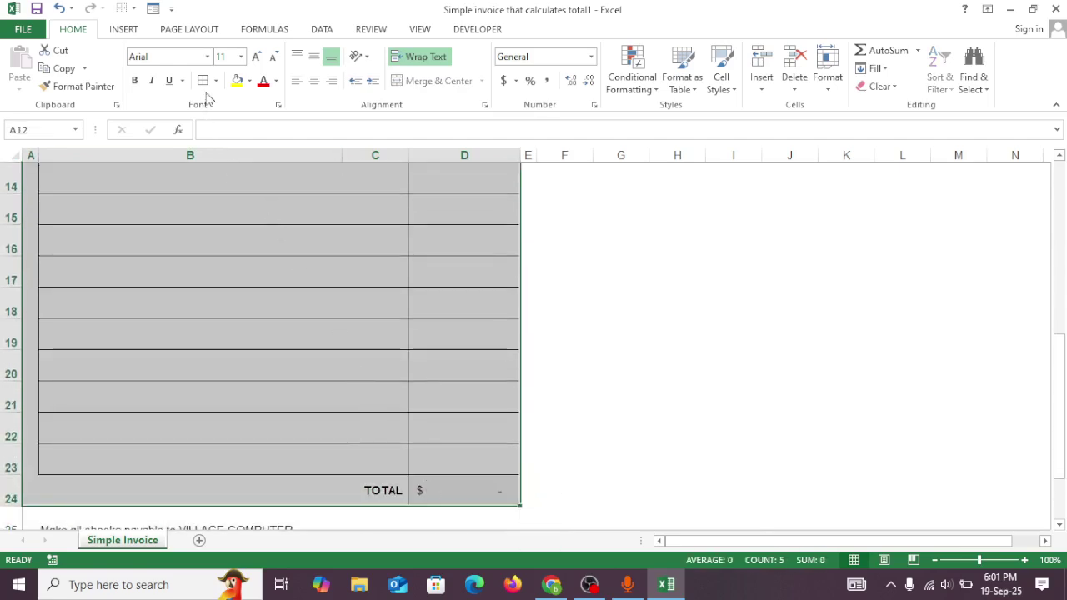
scroll(205, 171, up, 3)
click(195, 412)
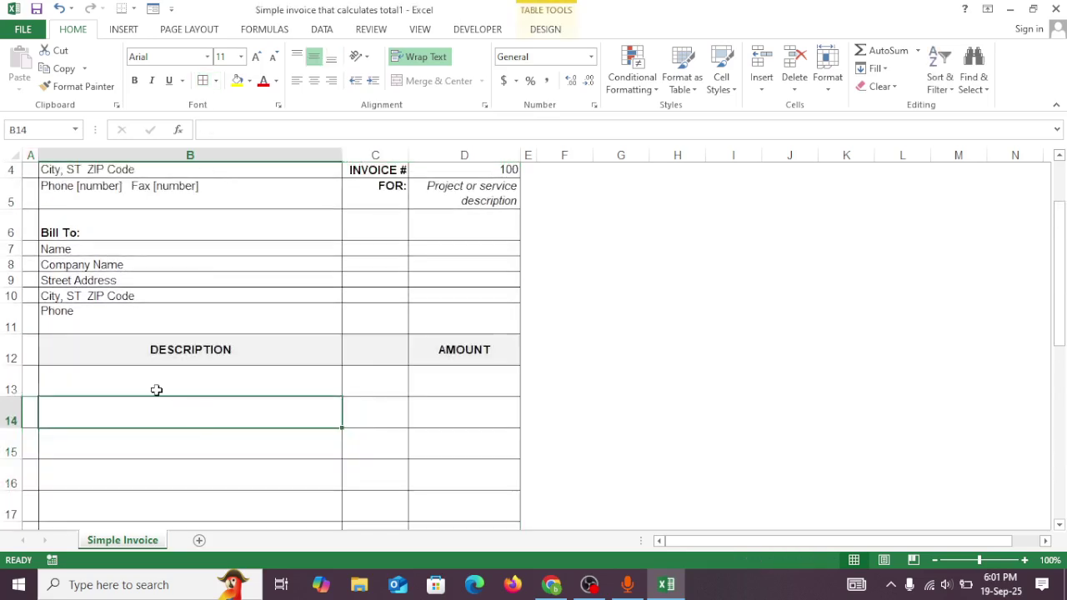
- Enter the heading "SL" in A12 and the serial numbers 1 and 2 in the two cells below it
scroll(156, 389, down, 2)
scroll(34, 322, up, 1)
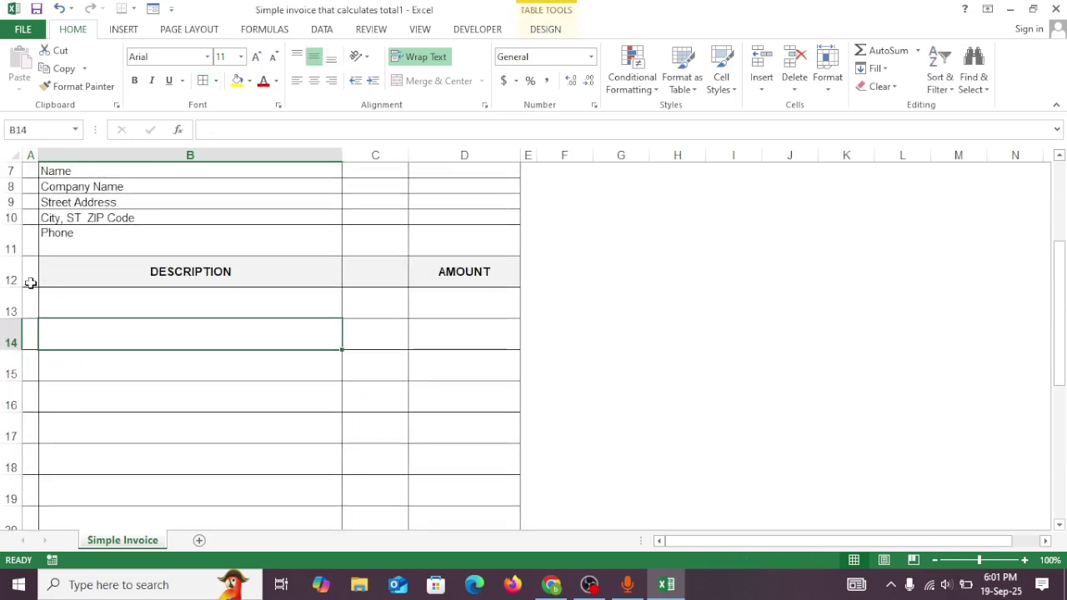
click(30, 282)
text(SL)
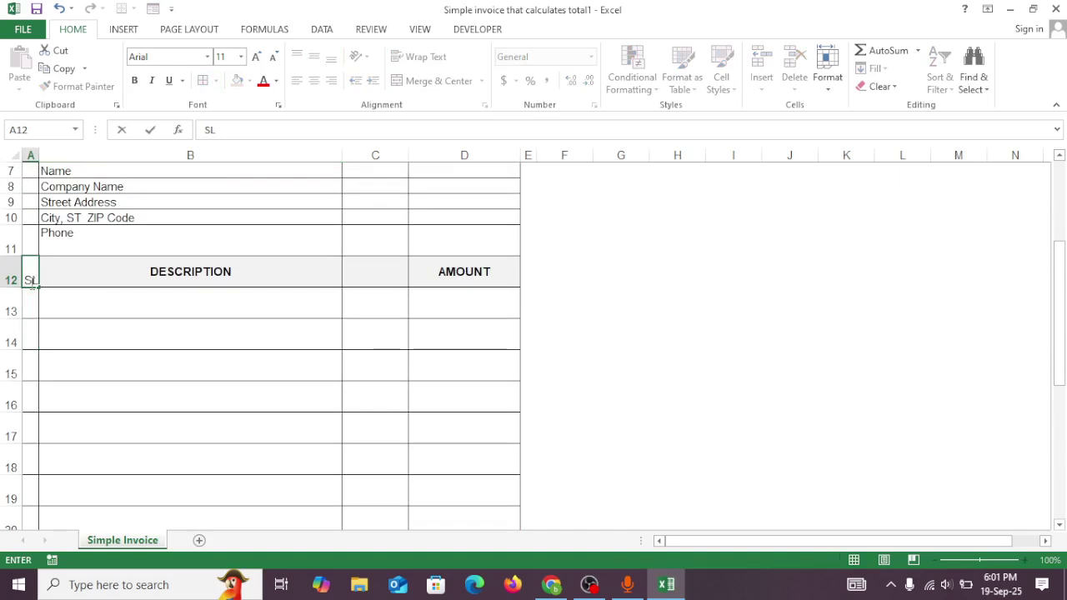
key(Return)
text(1)
key(Return)
text(2)
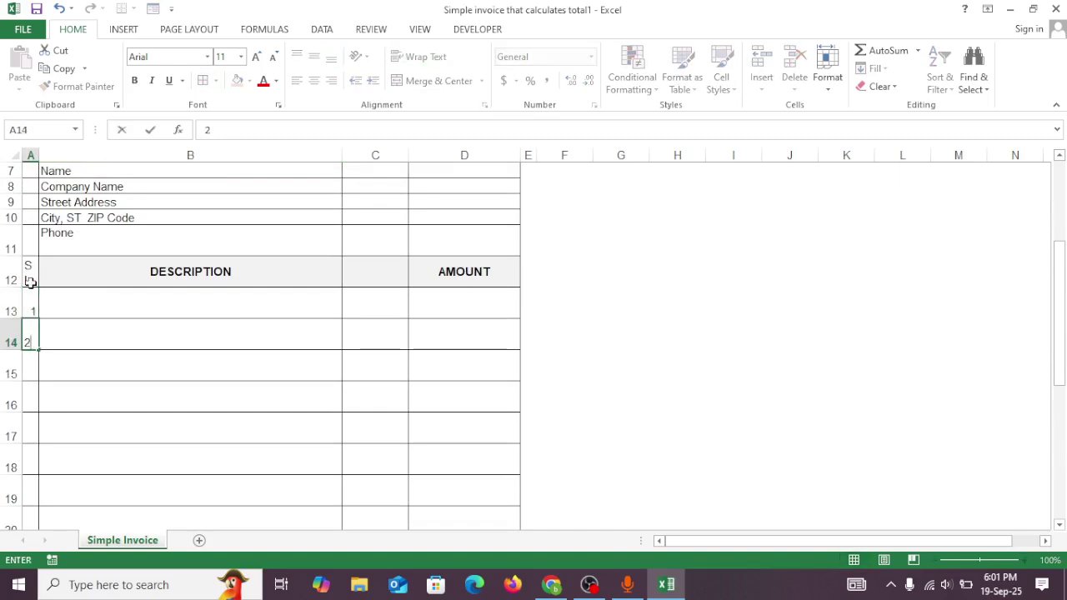
key(Return)
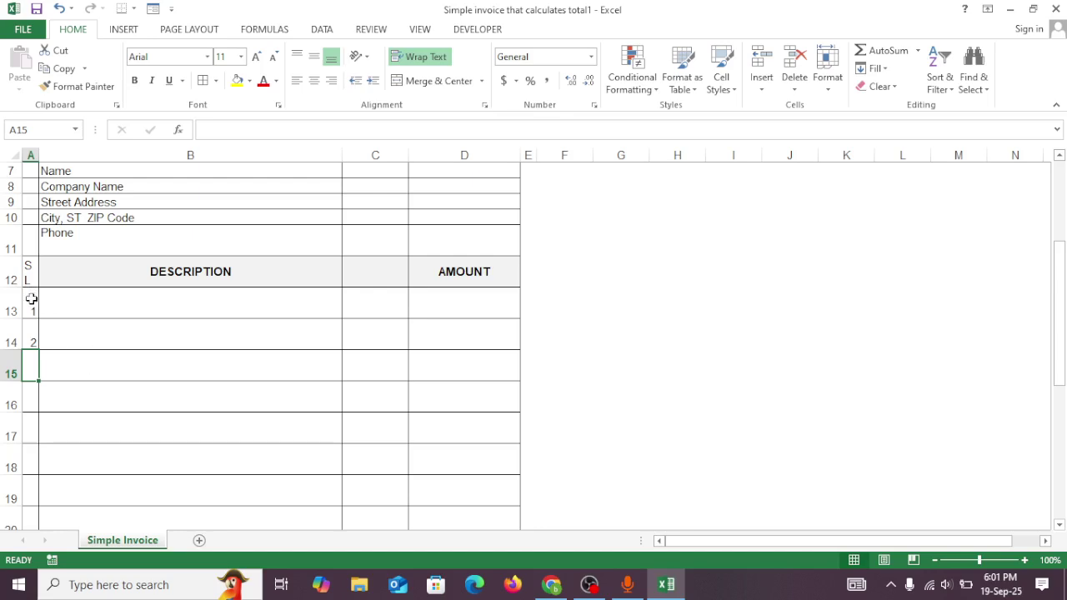
- Extend the serial number series down column A to 8 in row 20
drag(31, 297, 30, 523)
scroll(43, 478, down, 4)
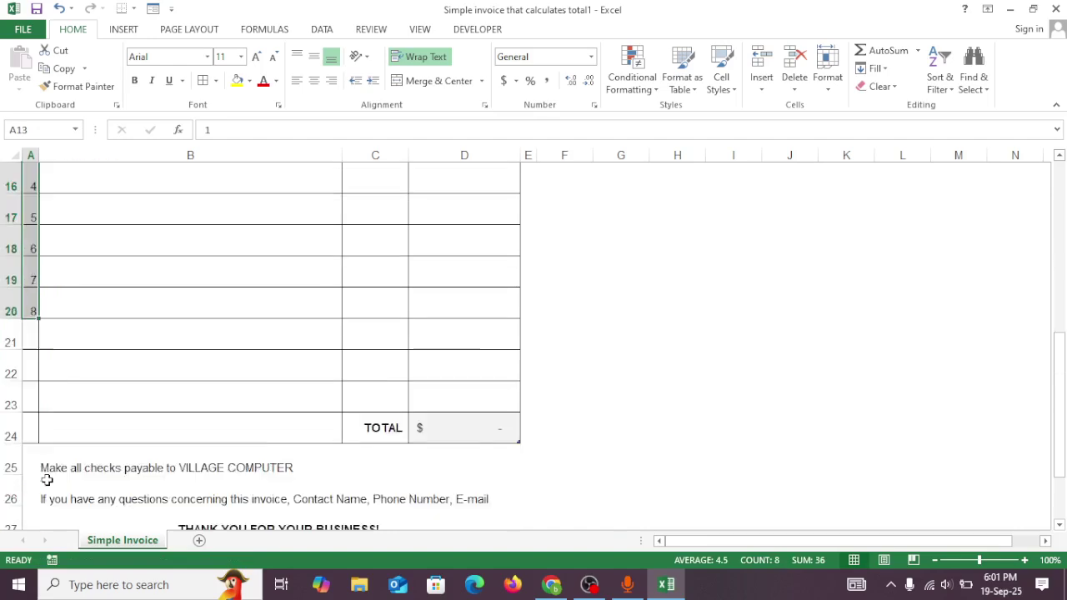
scroll(136, 375, up, 4)
- Review the item table's description and amount cells, the formula in the total cell and the overall invoice layout
click(145, 365)
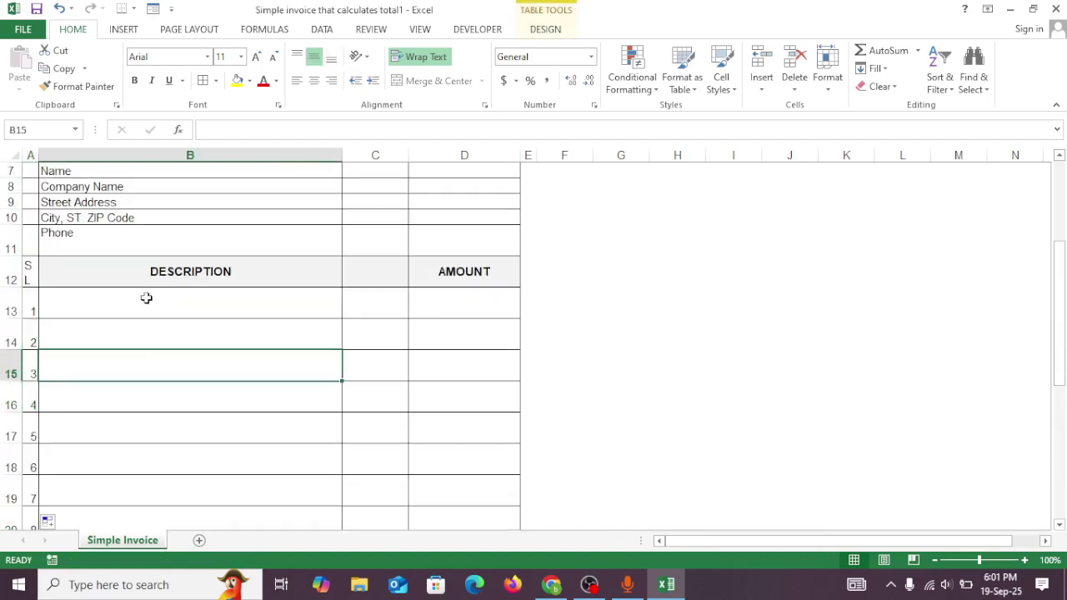
click(145, 298)
click(471, 307)
scroll(472, 321, down, 3)
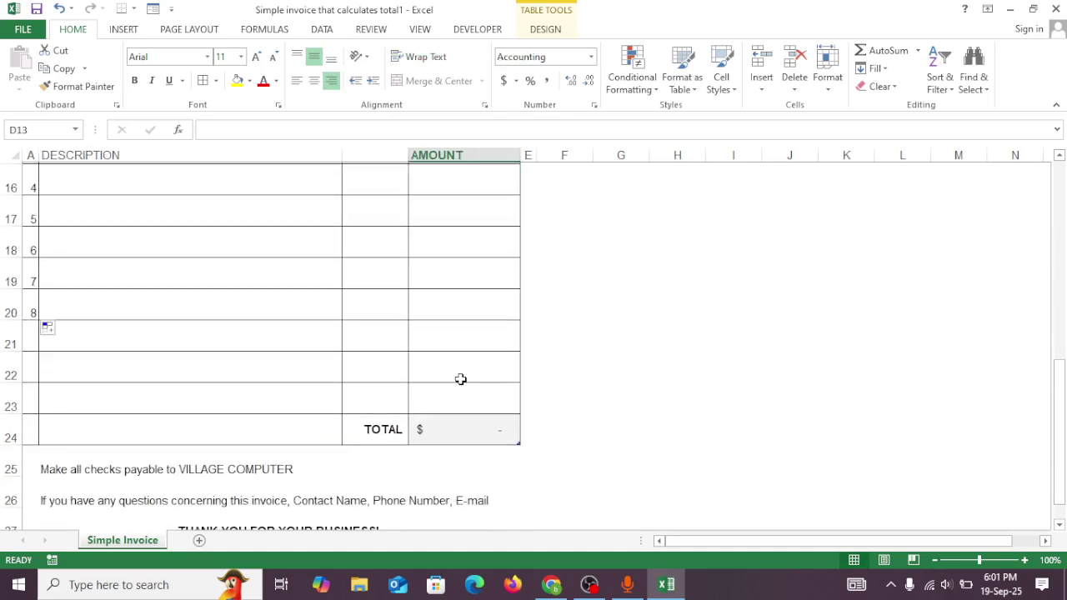
click(439, 434)
scroll(381, 408, down, 2)
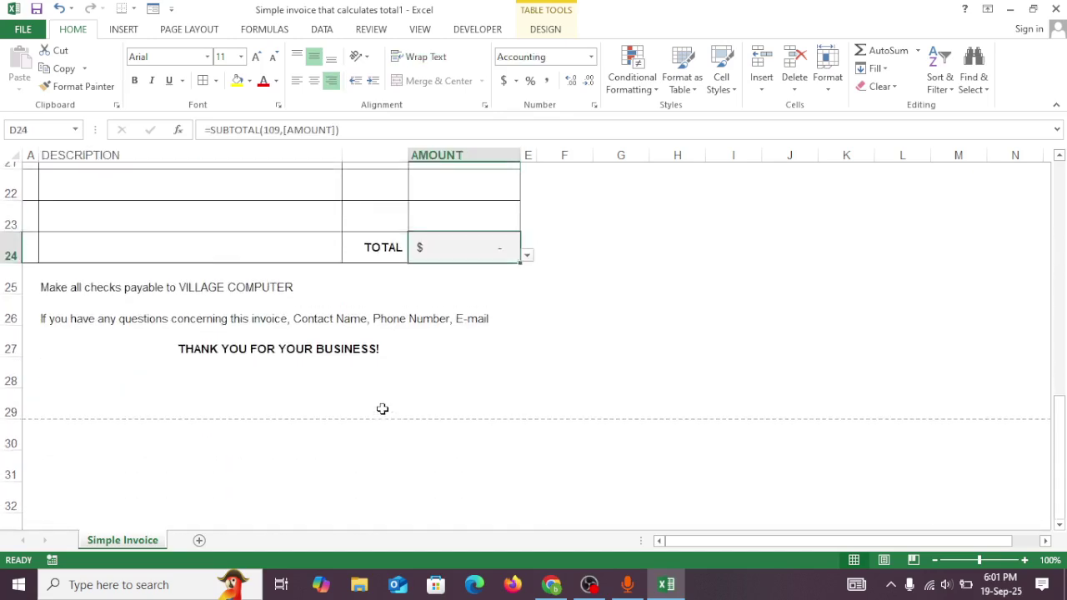
scroll(381, 408, up, 7)
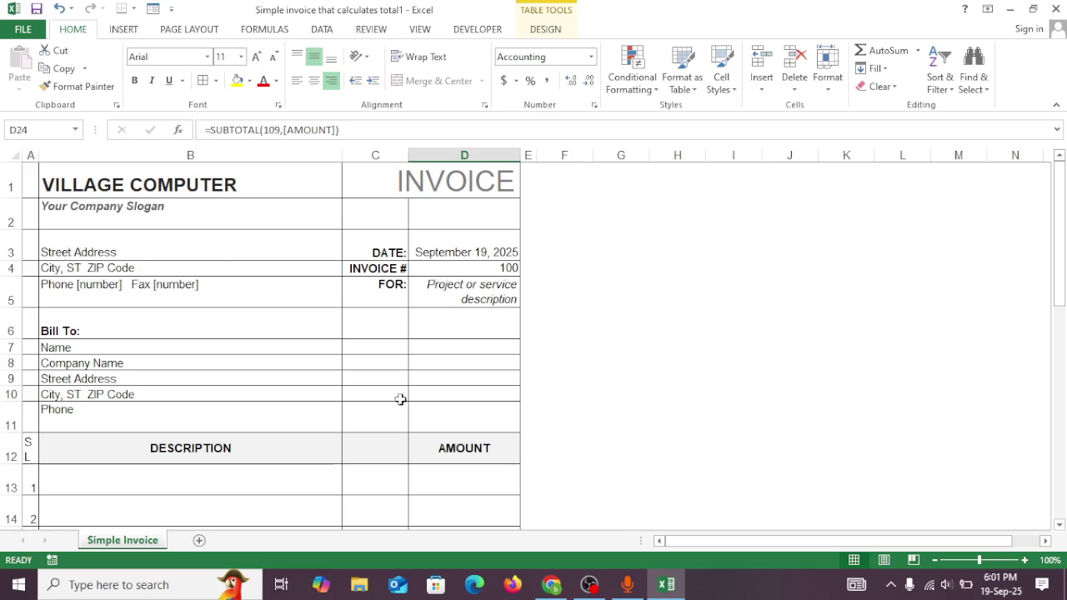
scroll(385, 387, down, 6)
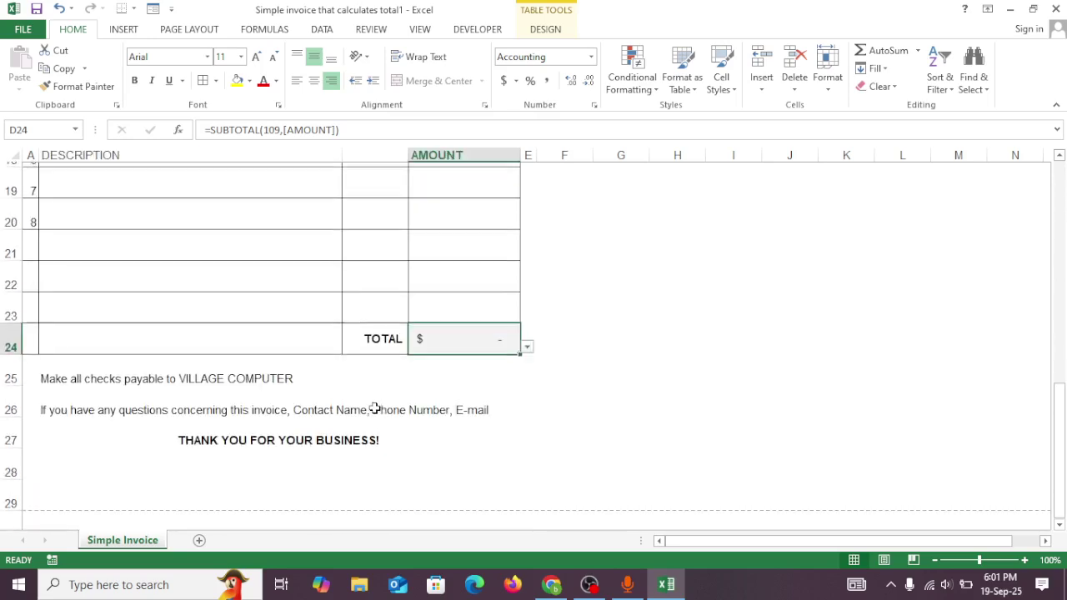
scroll(366, 417, up, 6)
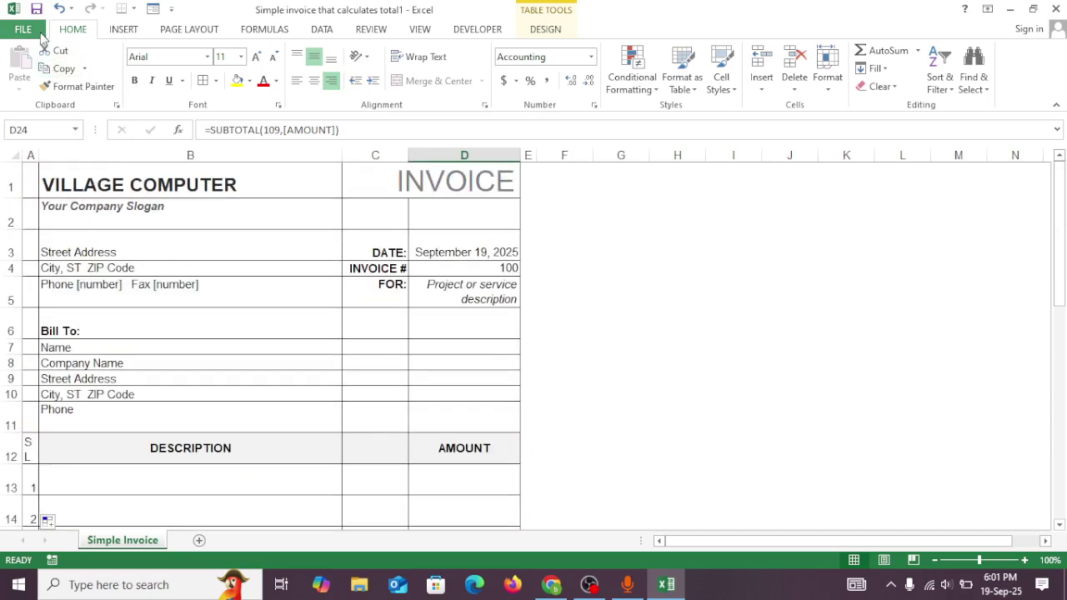
- Check the invoice in the print preview and return to the worksheet
click(38, 32)
click(38, 216)
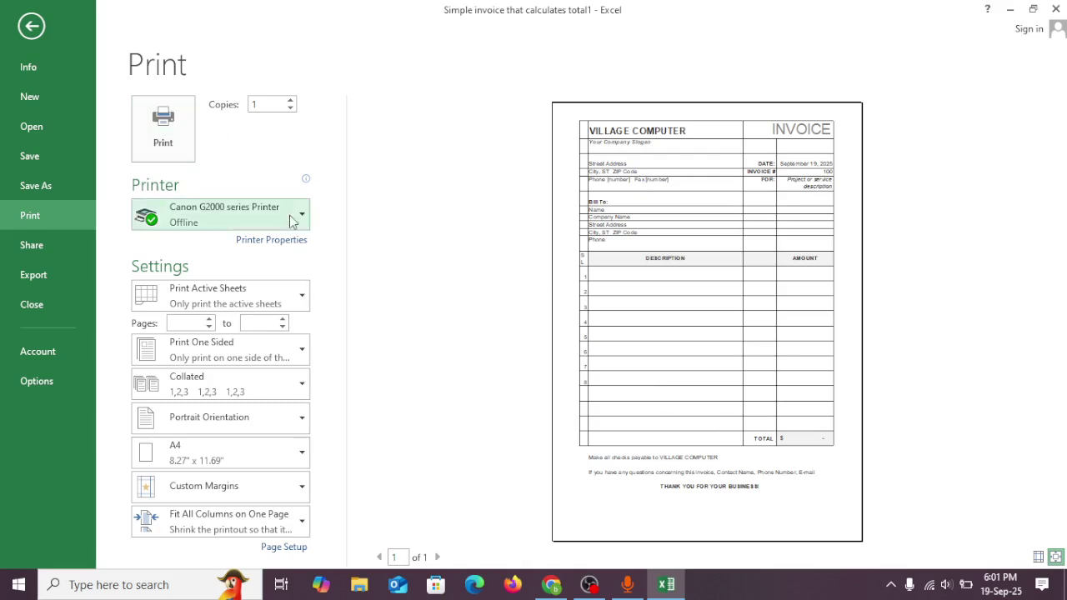
click(37, 31)
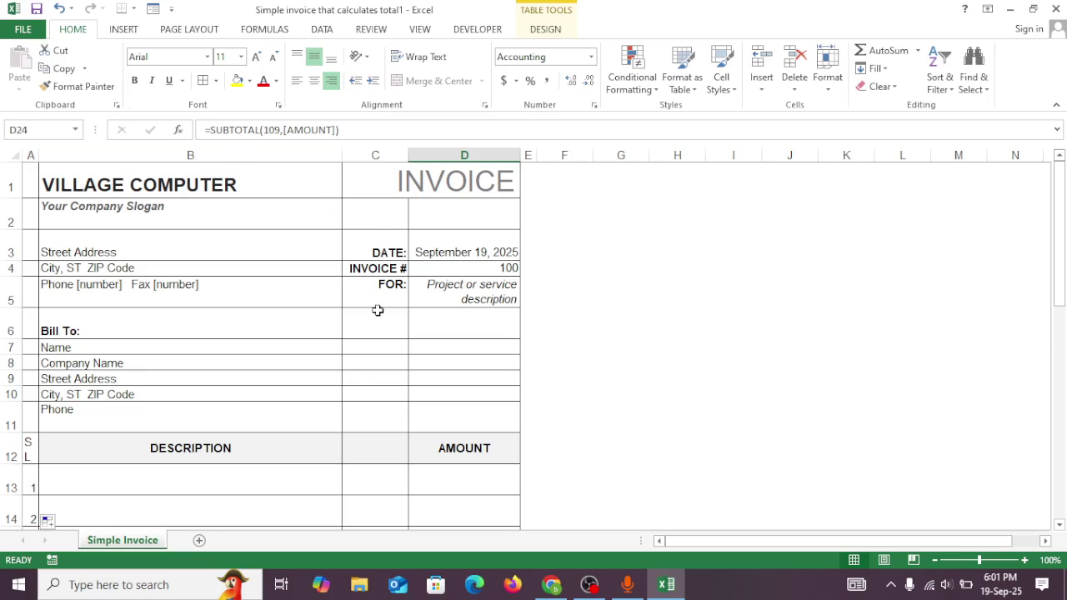
- Look over the finished invoice once more and minimize the workbook window to the desktop
scroll(367, 342, down, 3)
scroll(351, 368, up, 3)
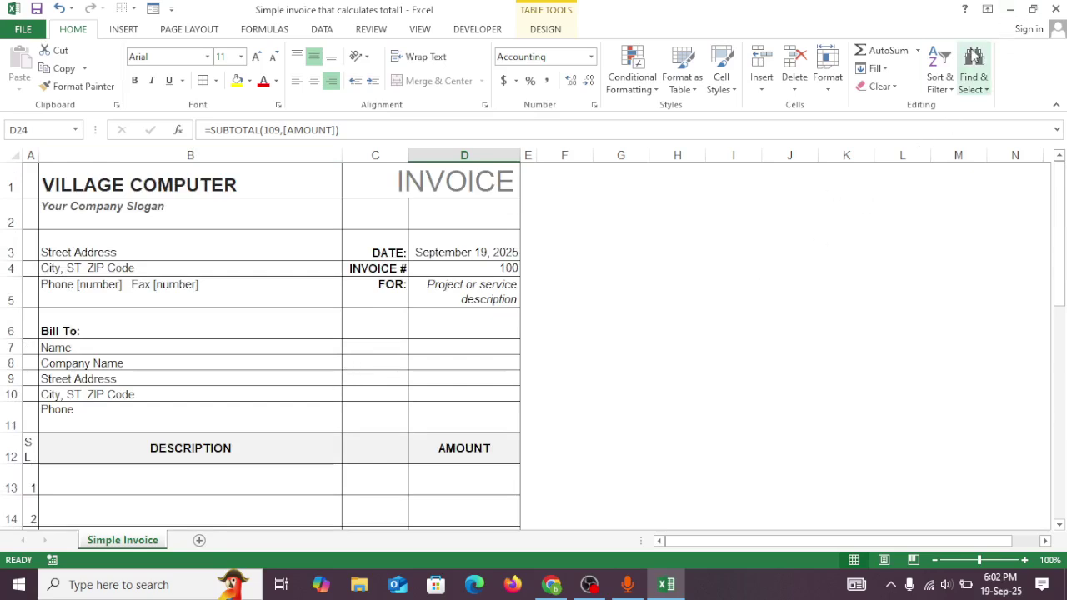
click(1011, 15)
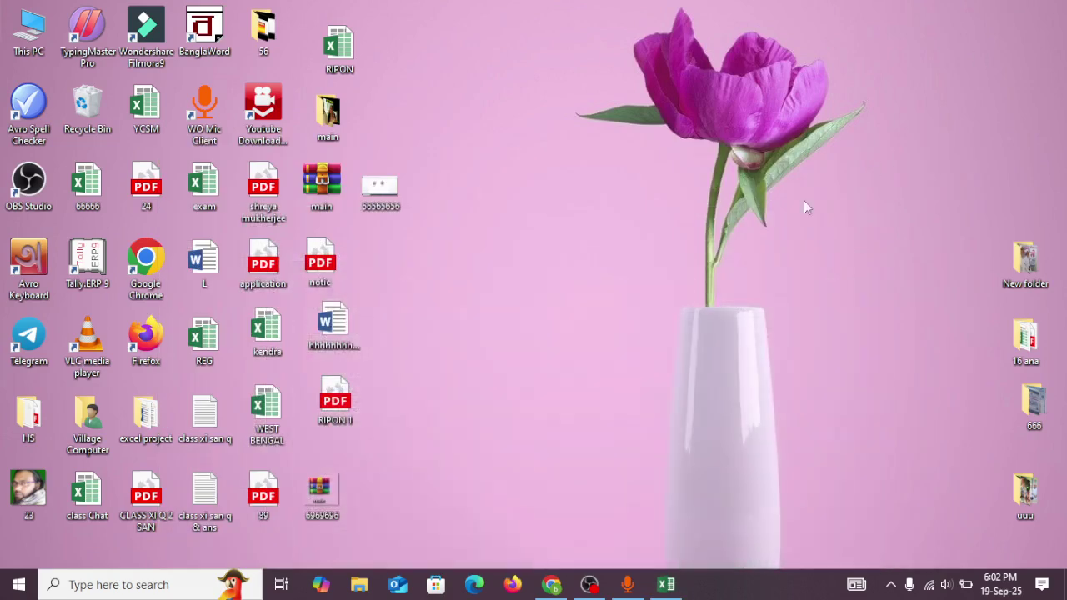